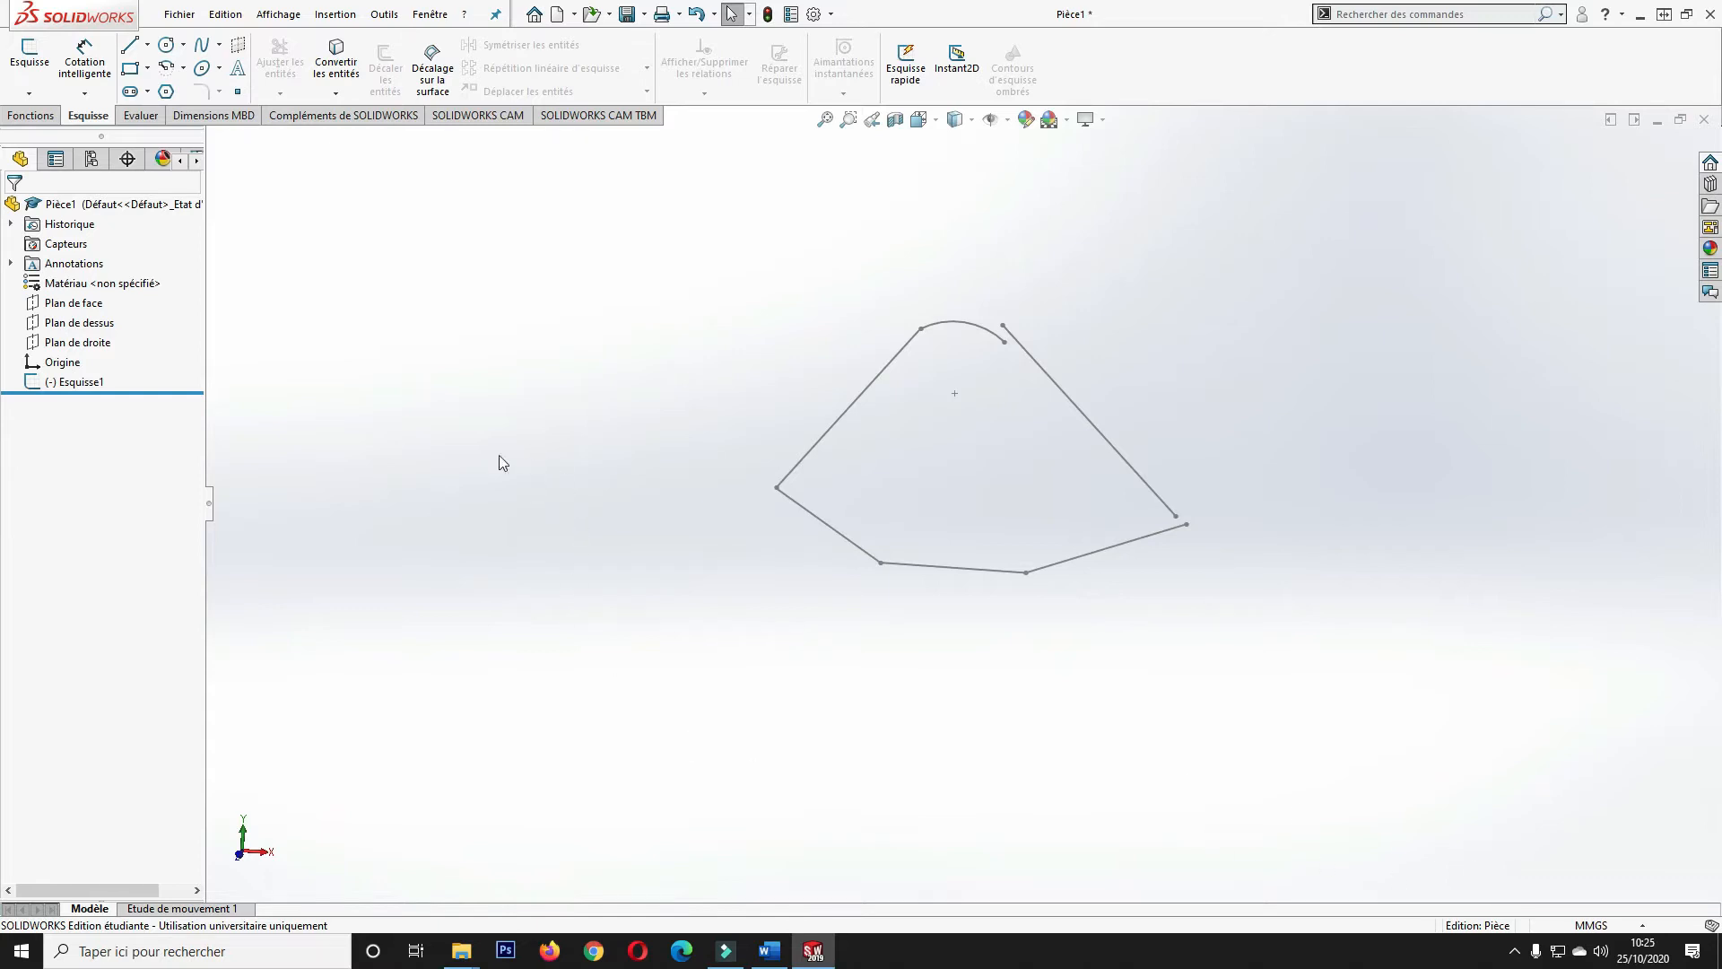
pyautogui.click(31, 115)
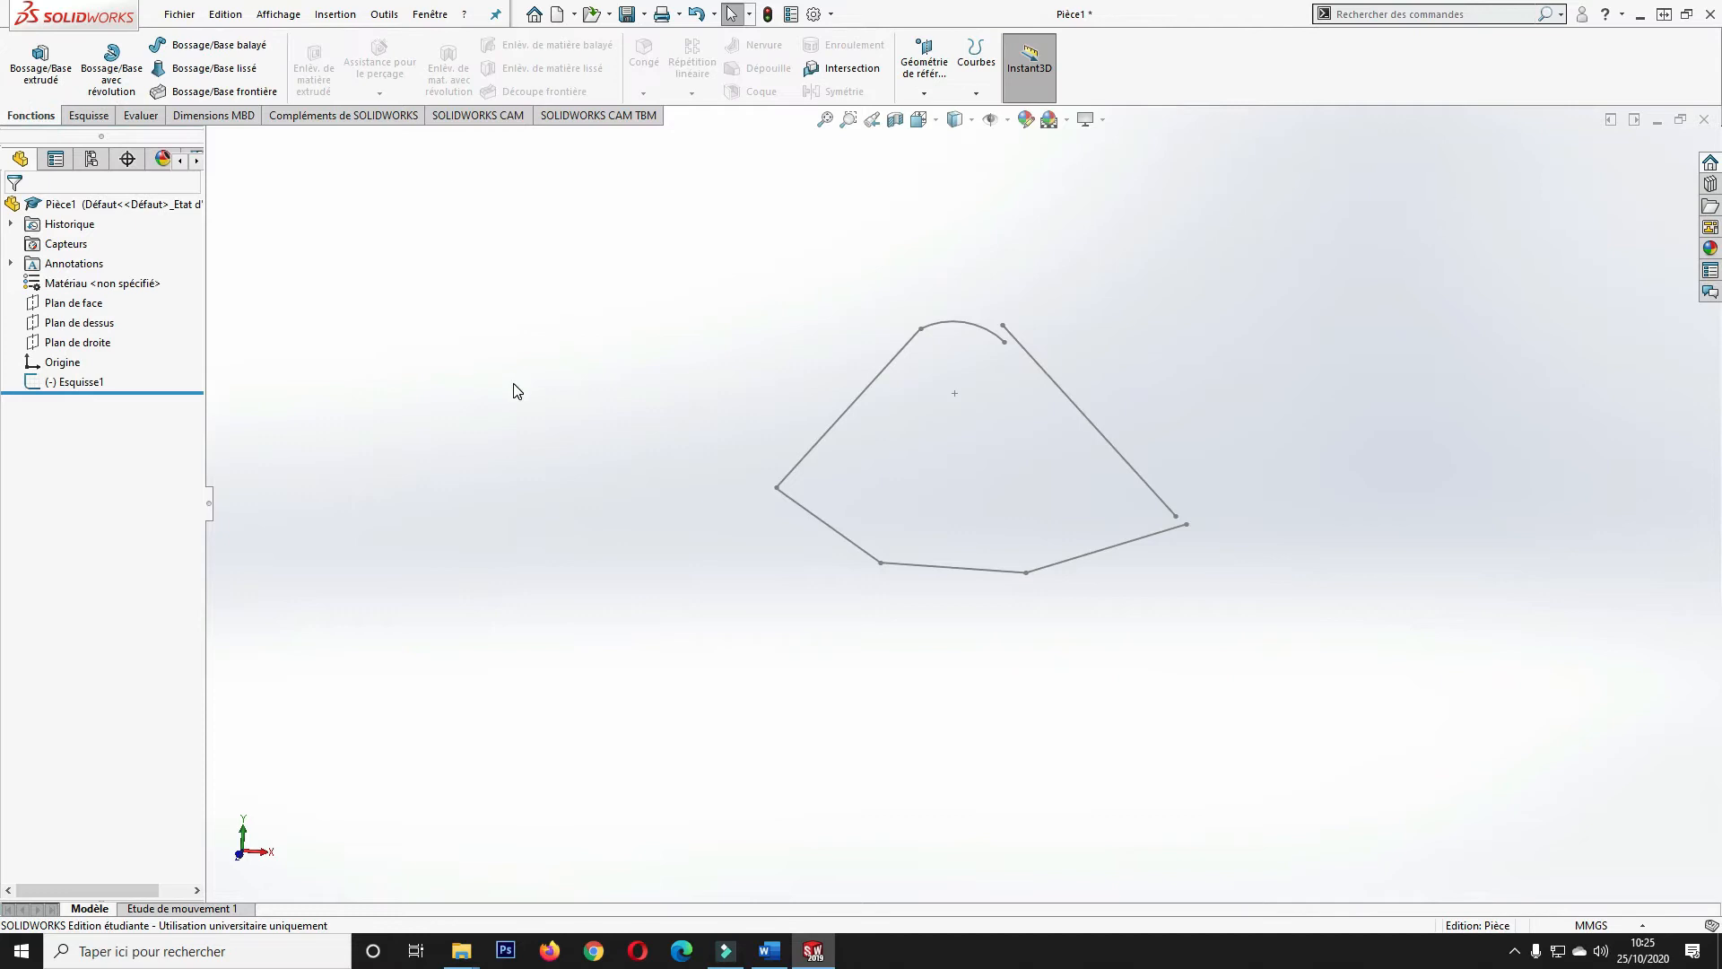
pyautogui.click(32, 81)
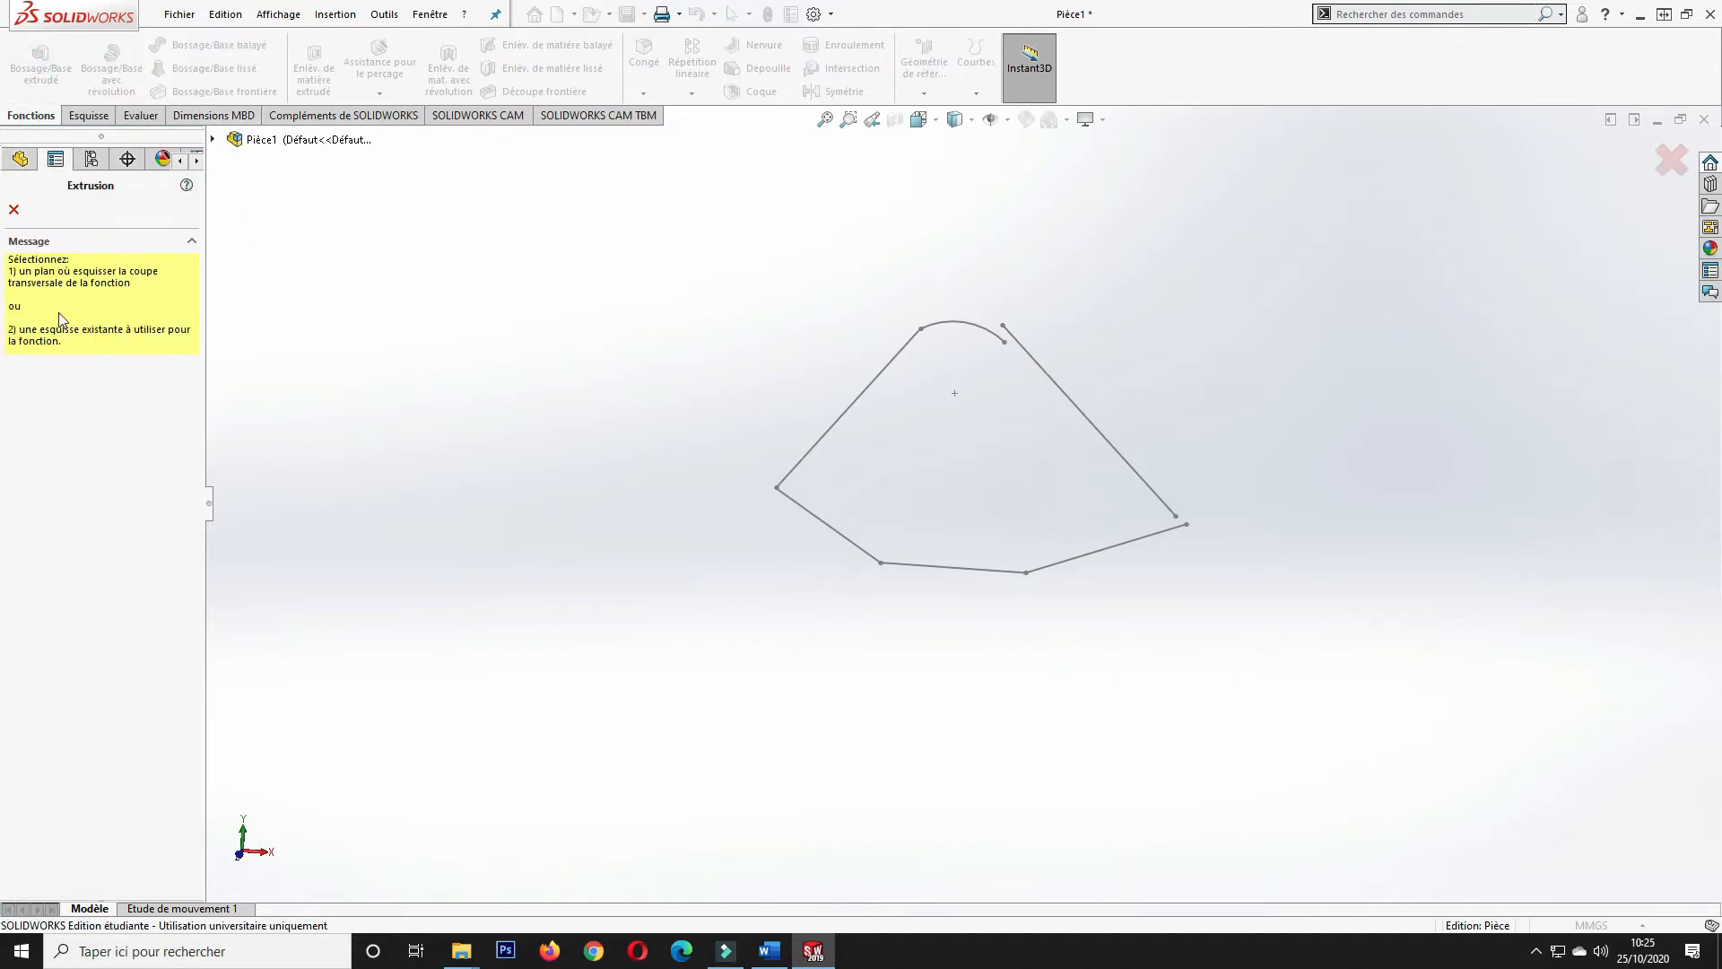
pyautogui.click(845, 417)
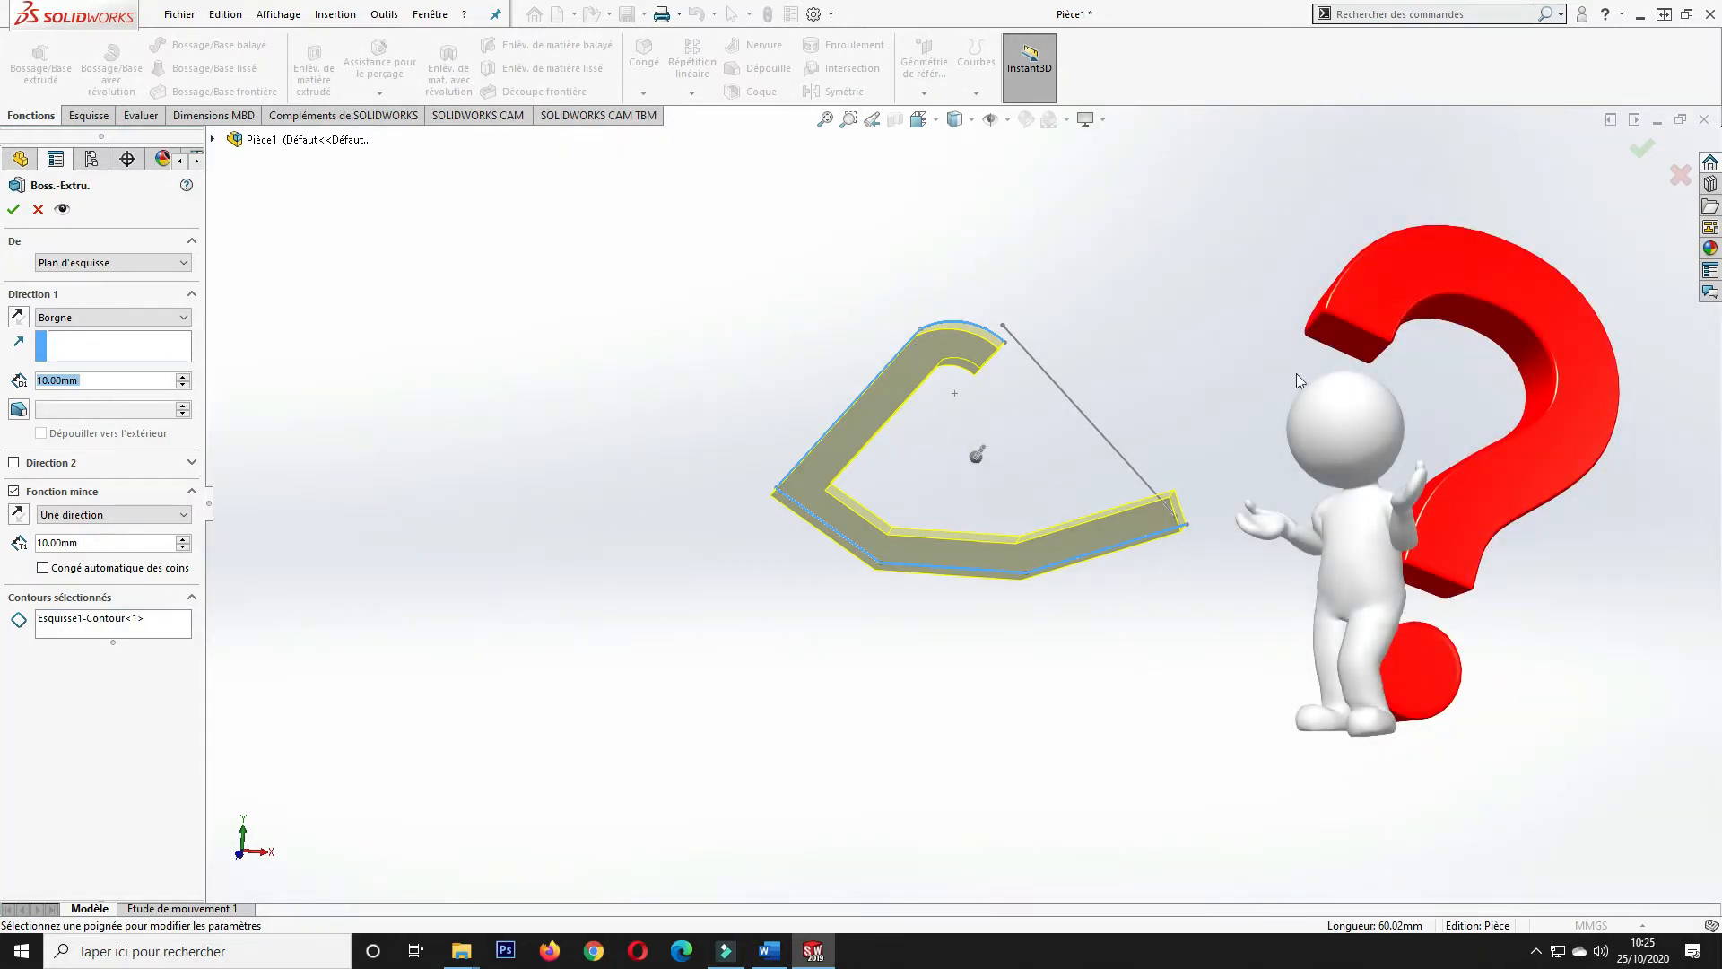
pyautogui.moveTo(1245, 571); pyautogui.dragTo(1147, 605, button='middle')
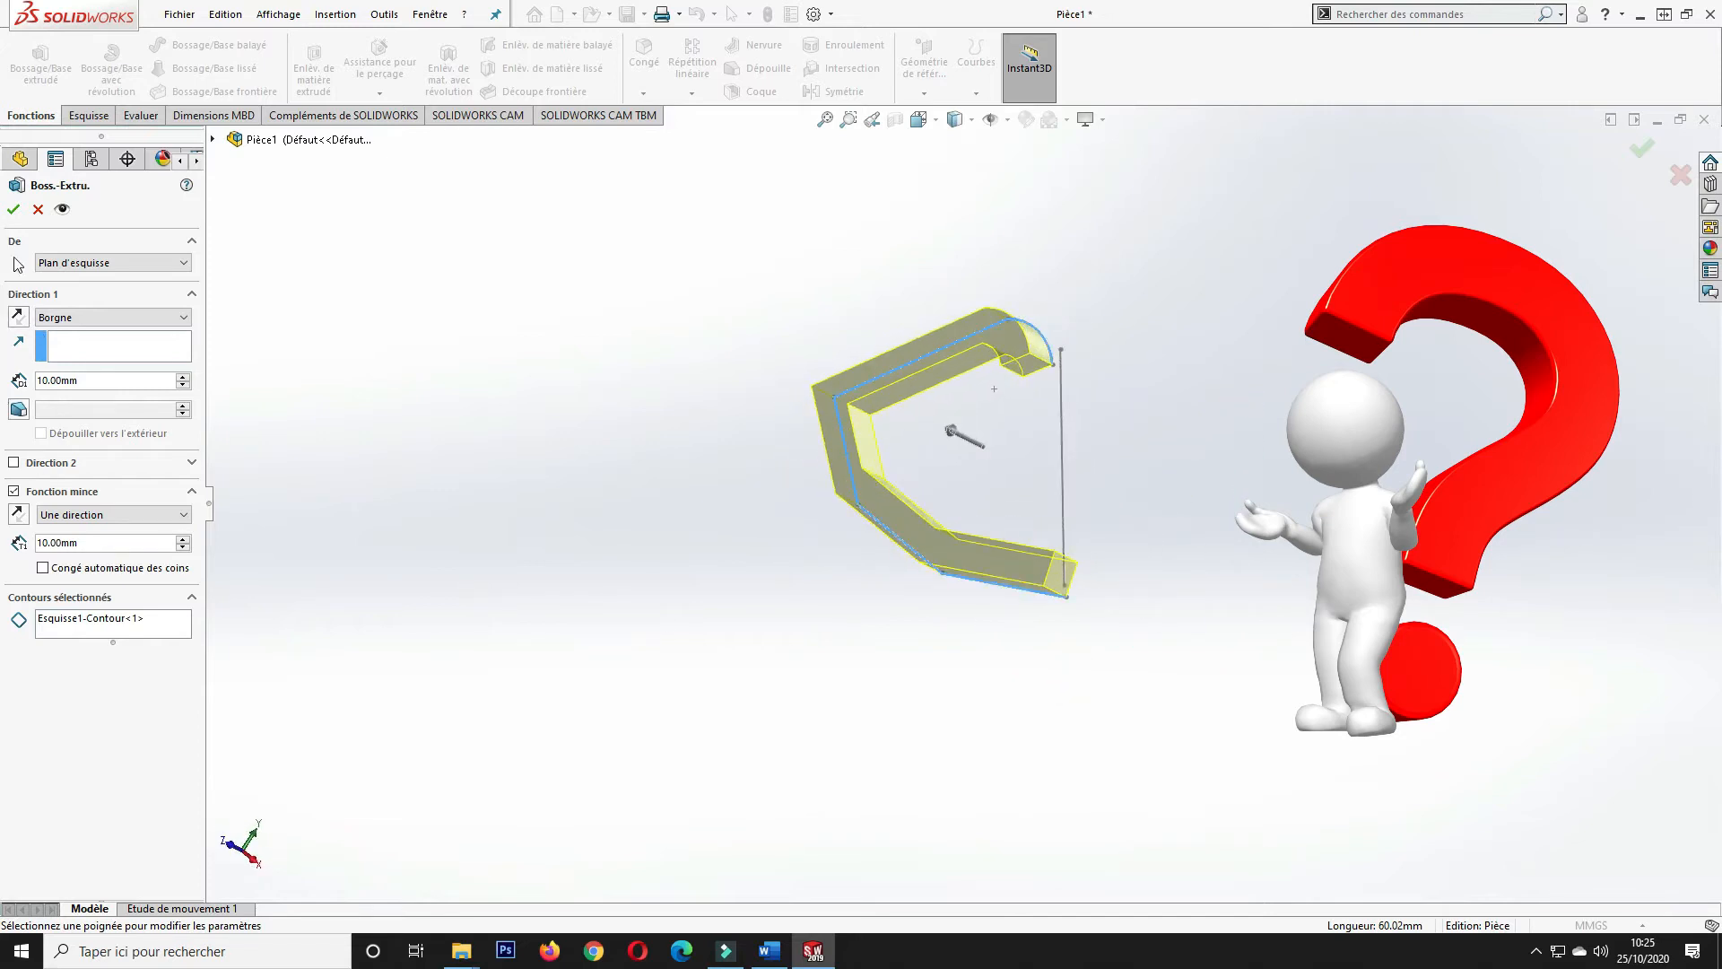
pyautogui.click(37, 209)
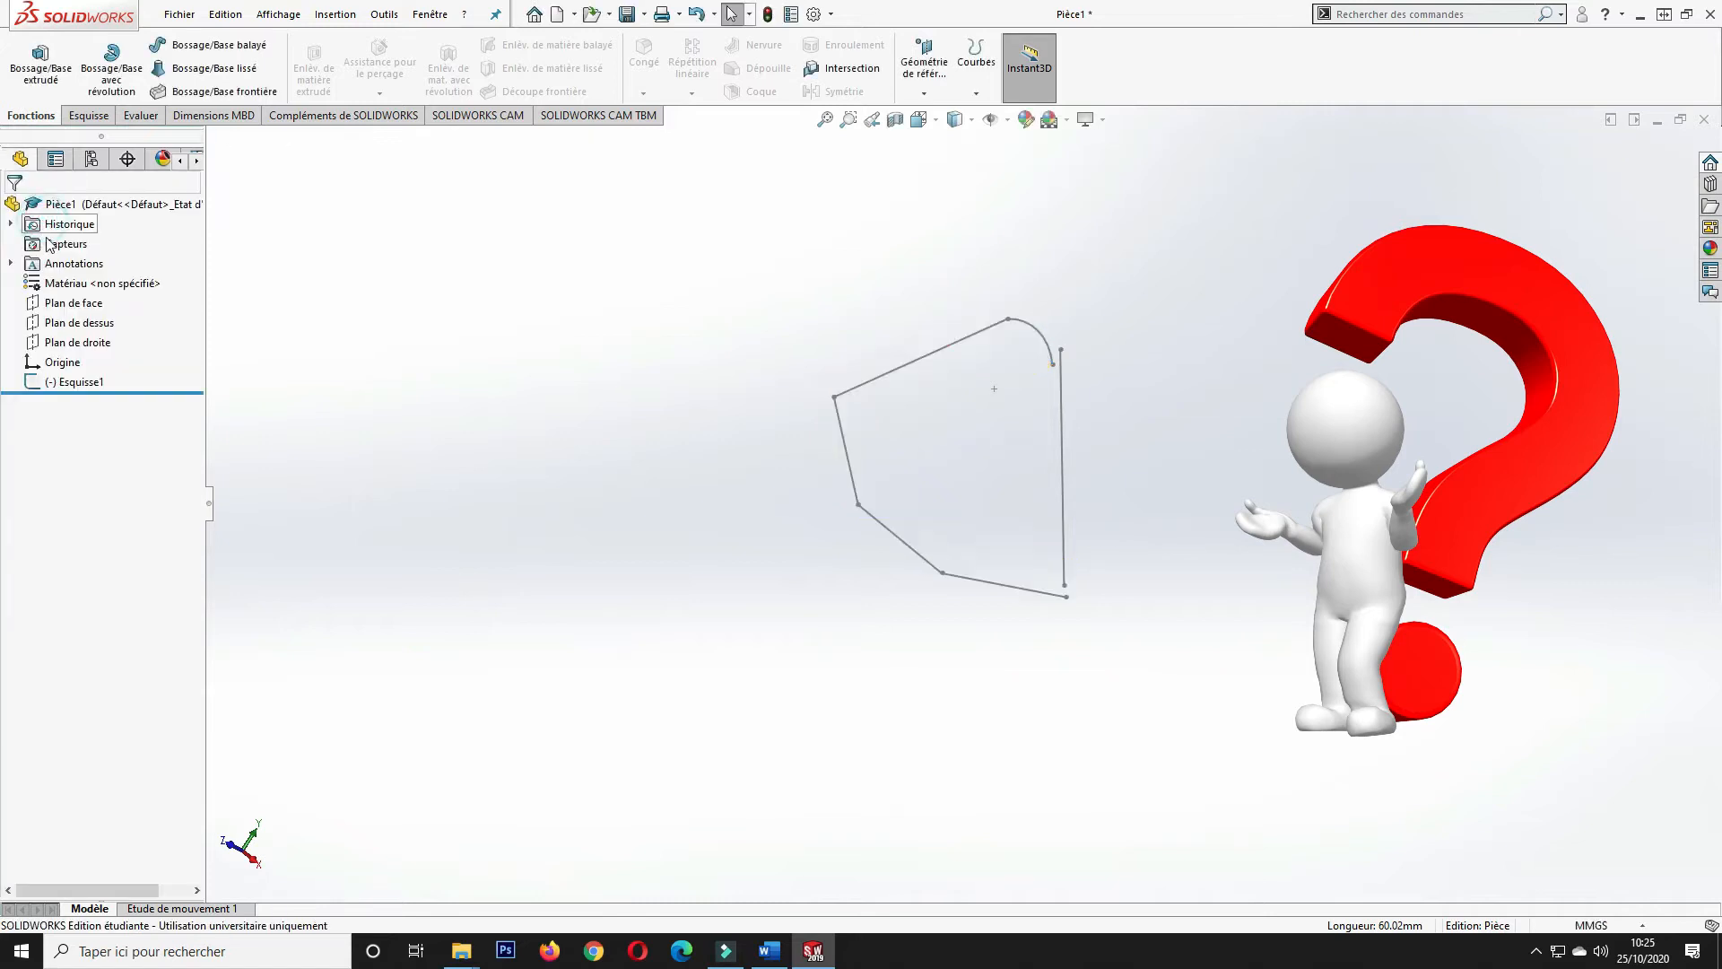
# - Orient the view to the front and open the existing sketch for editing
pyautogui.click(88, 115)
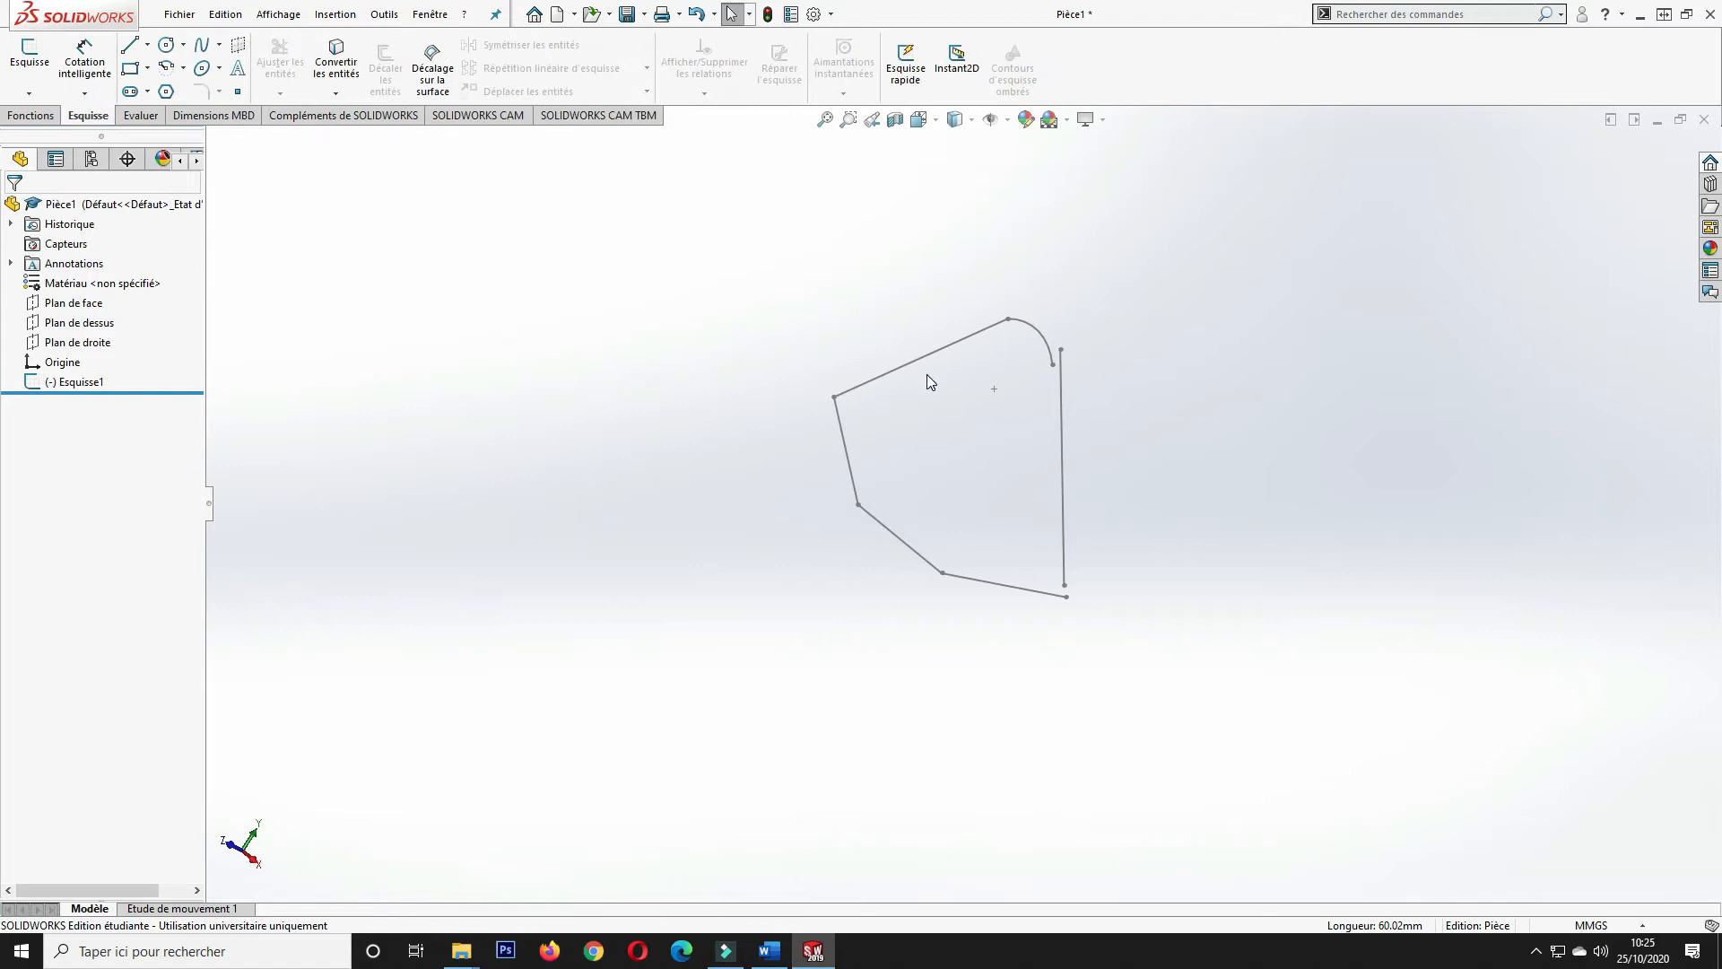
pyautogui.click(897, 368)
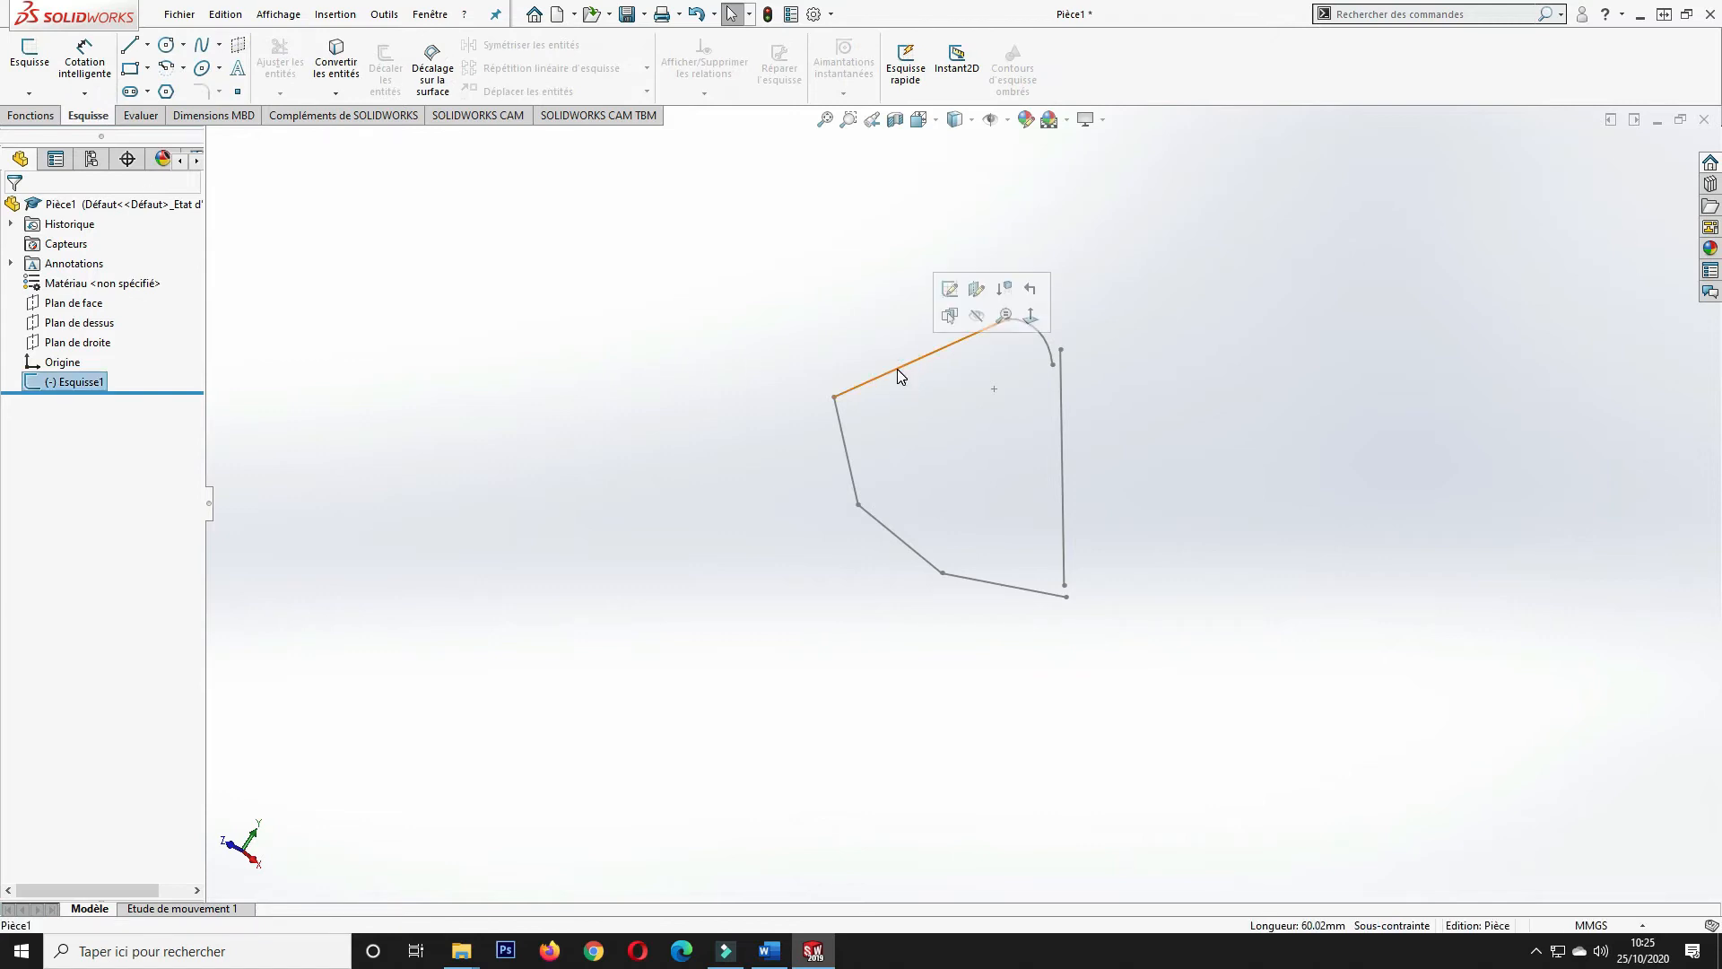
pyautogui.click(76, 387)
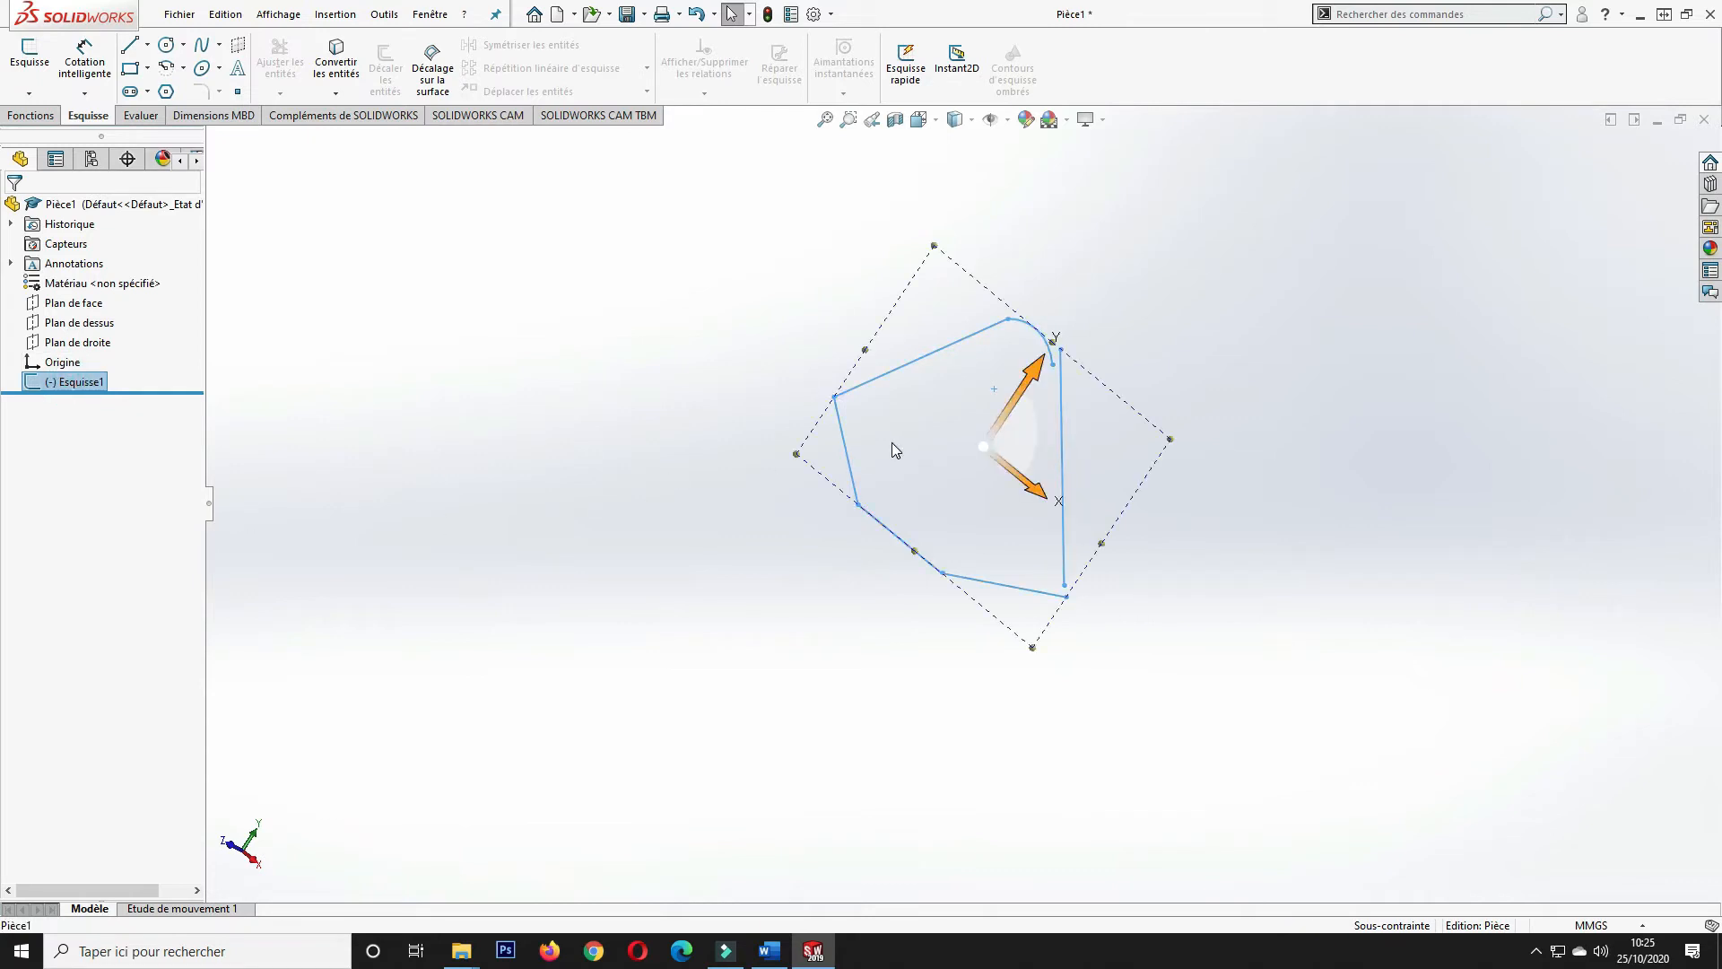
pyautogui.click(919, 121)
pyautogui.click(942, 192)
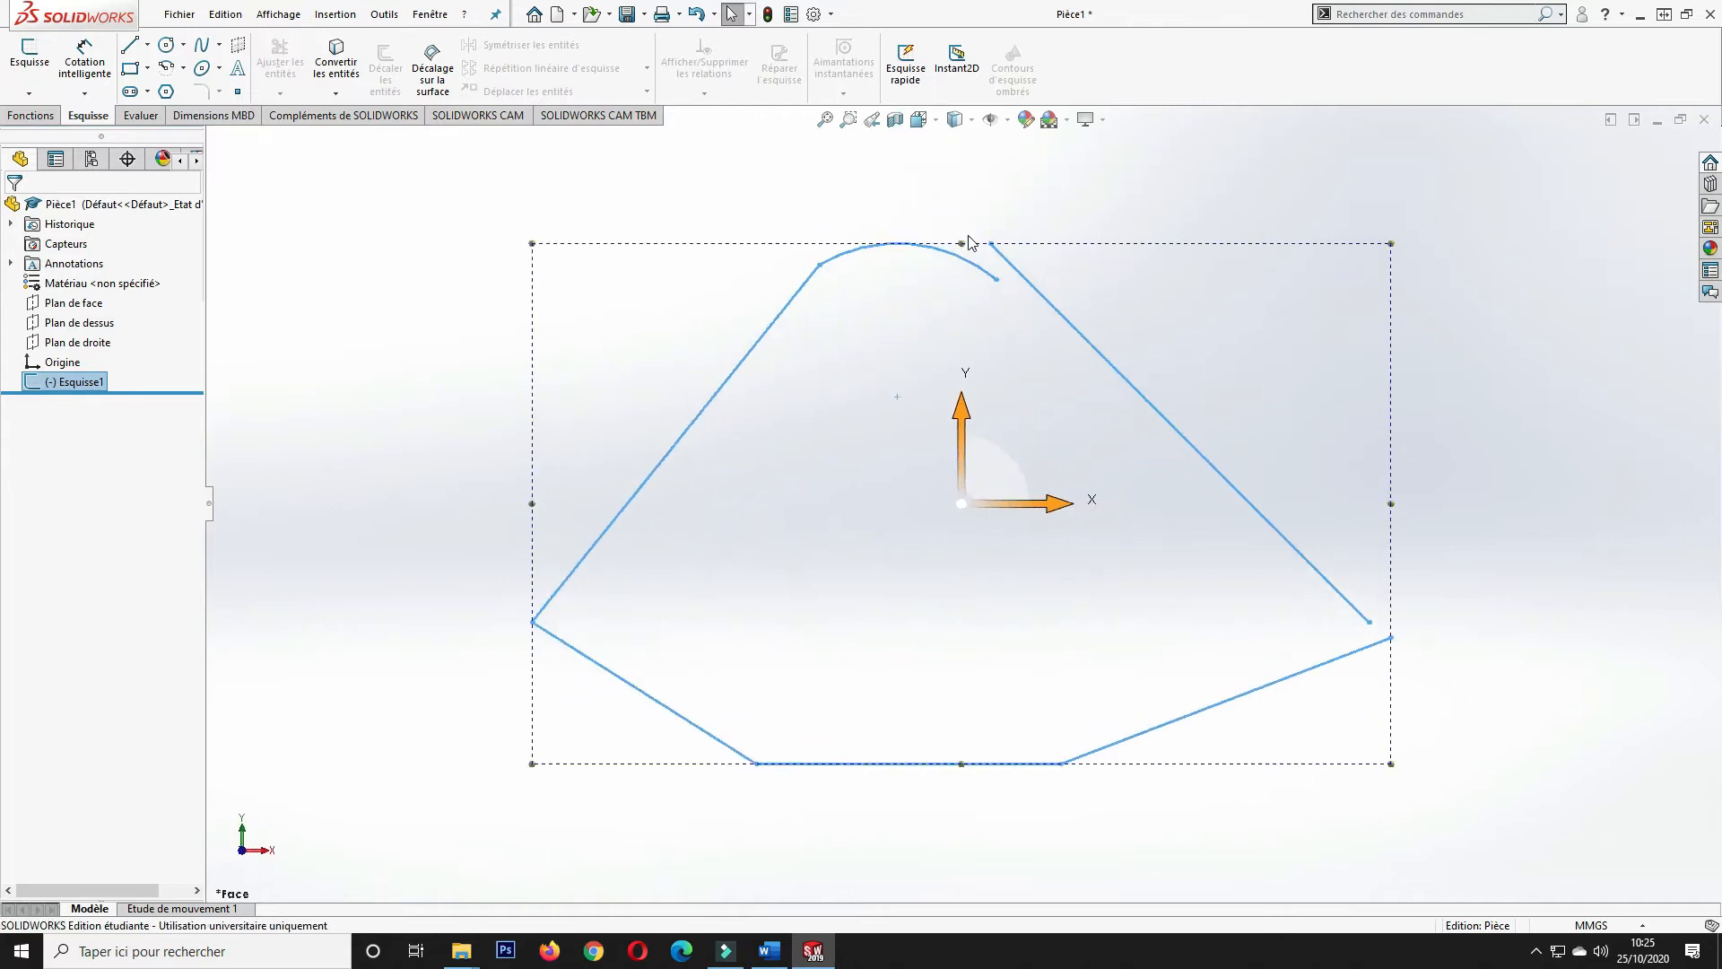
pyautogui.click(794, 373)
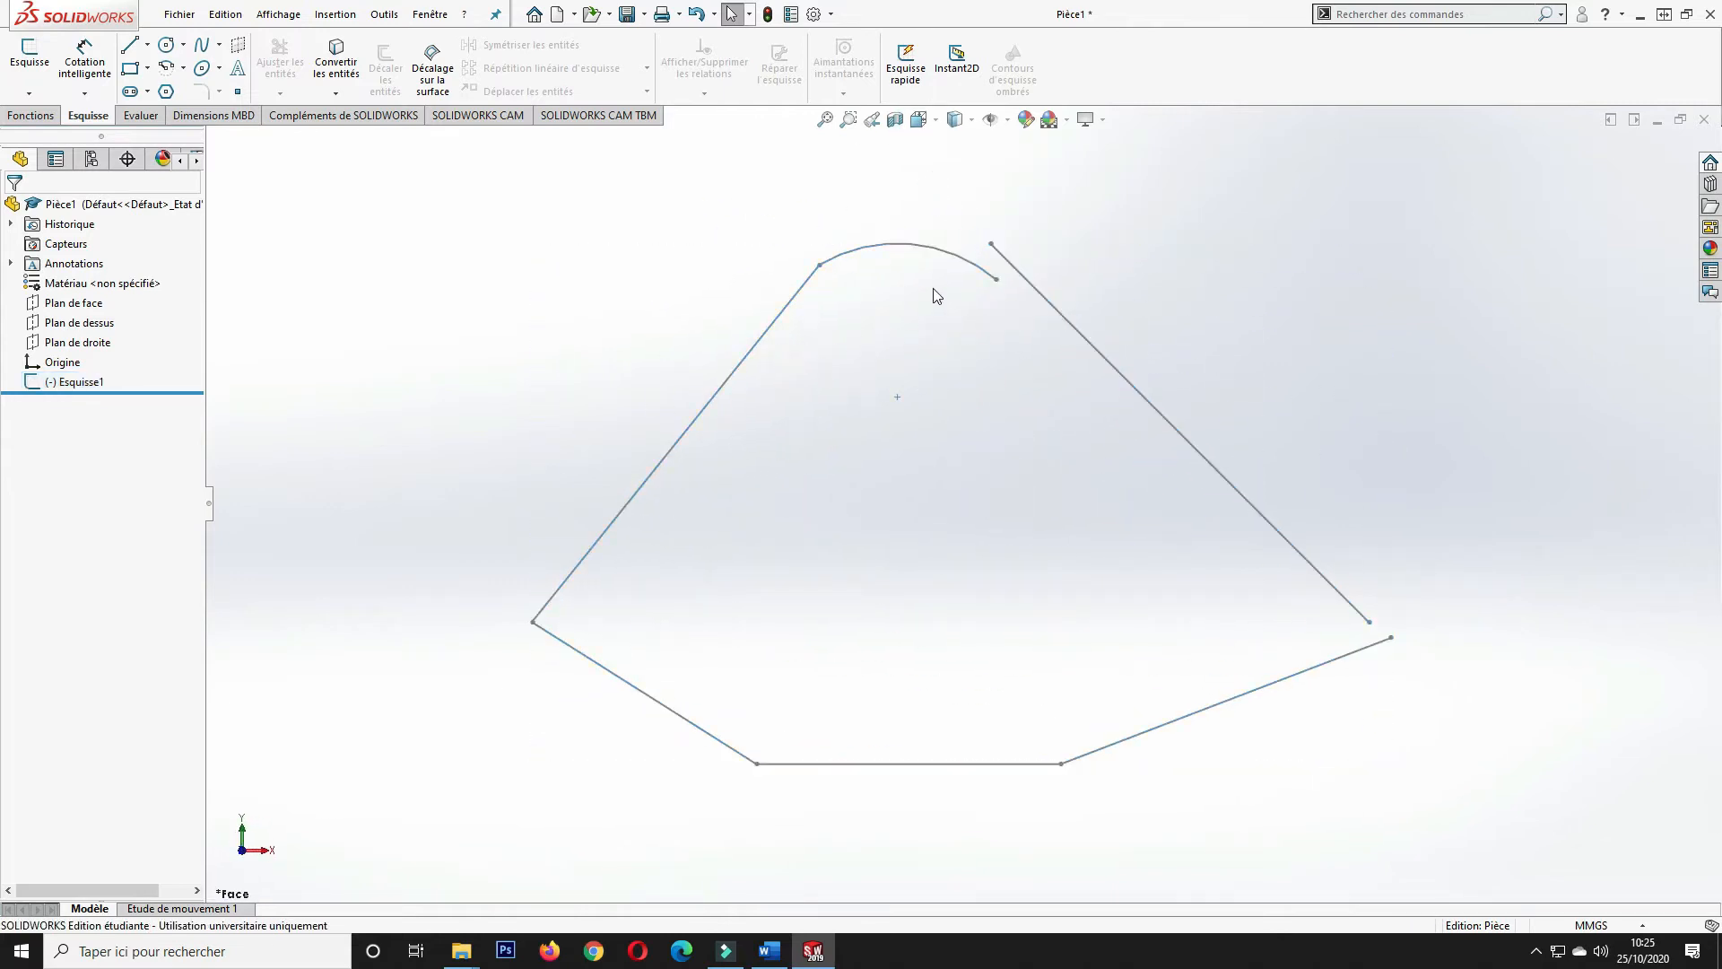
pyautogui.click(72, 378)
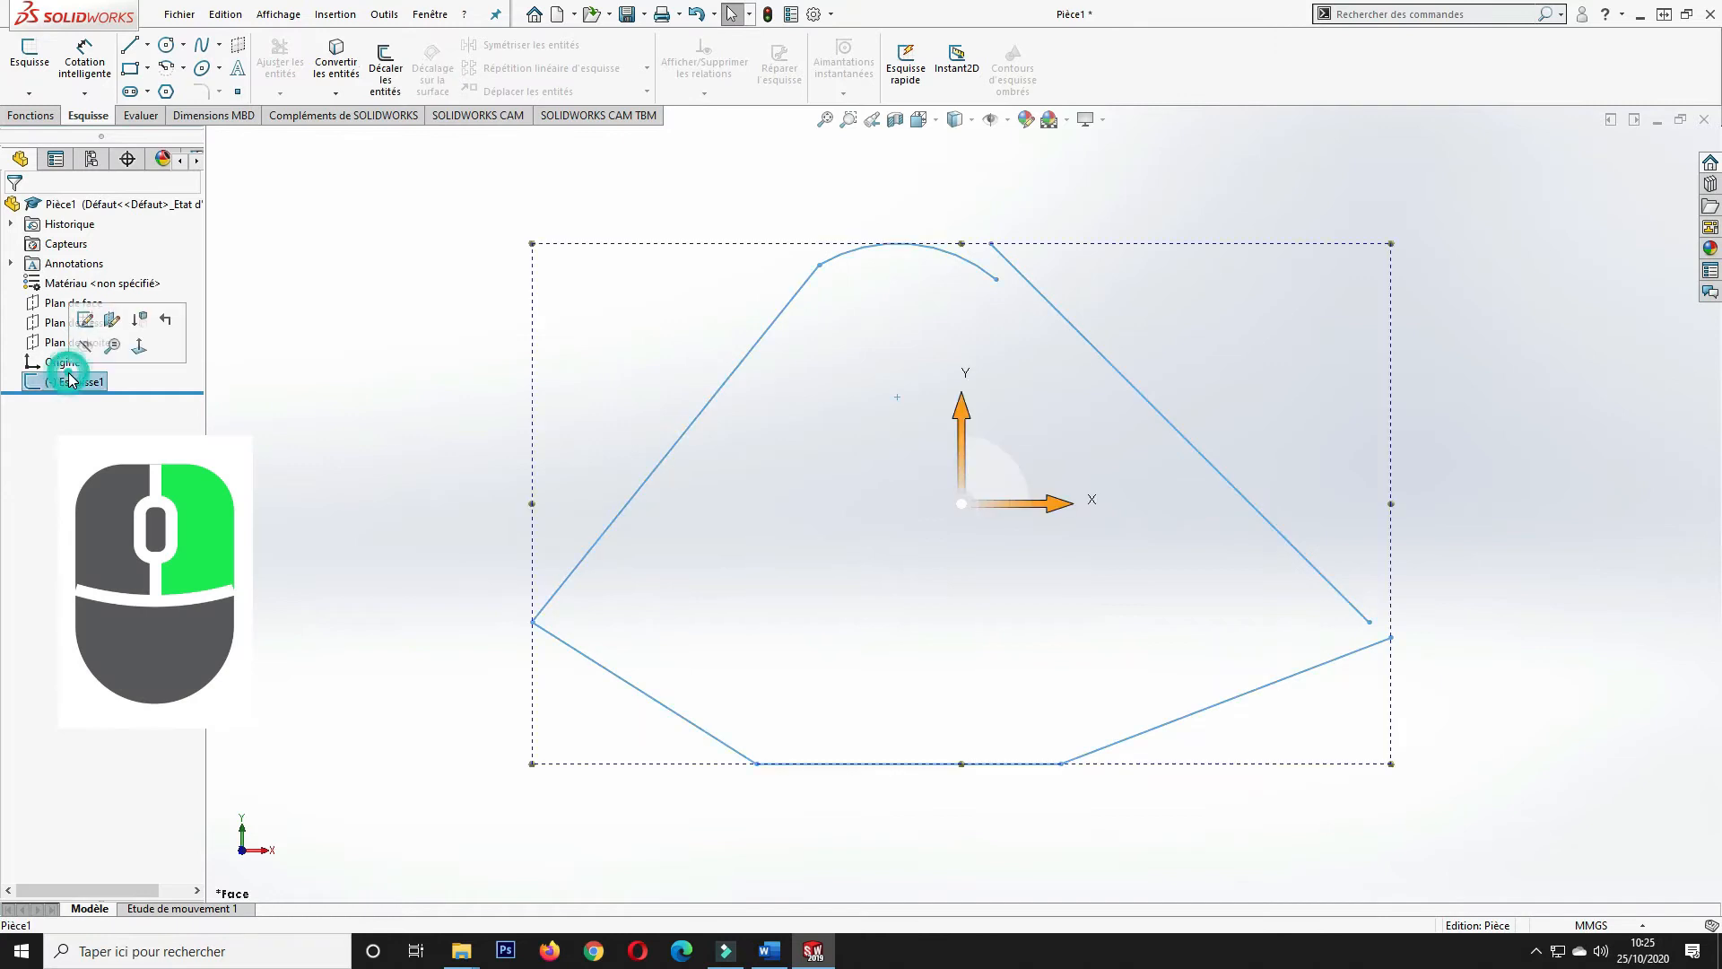
pyautogui.click(90, 325)
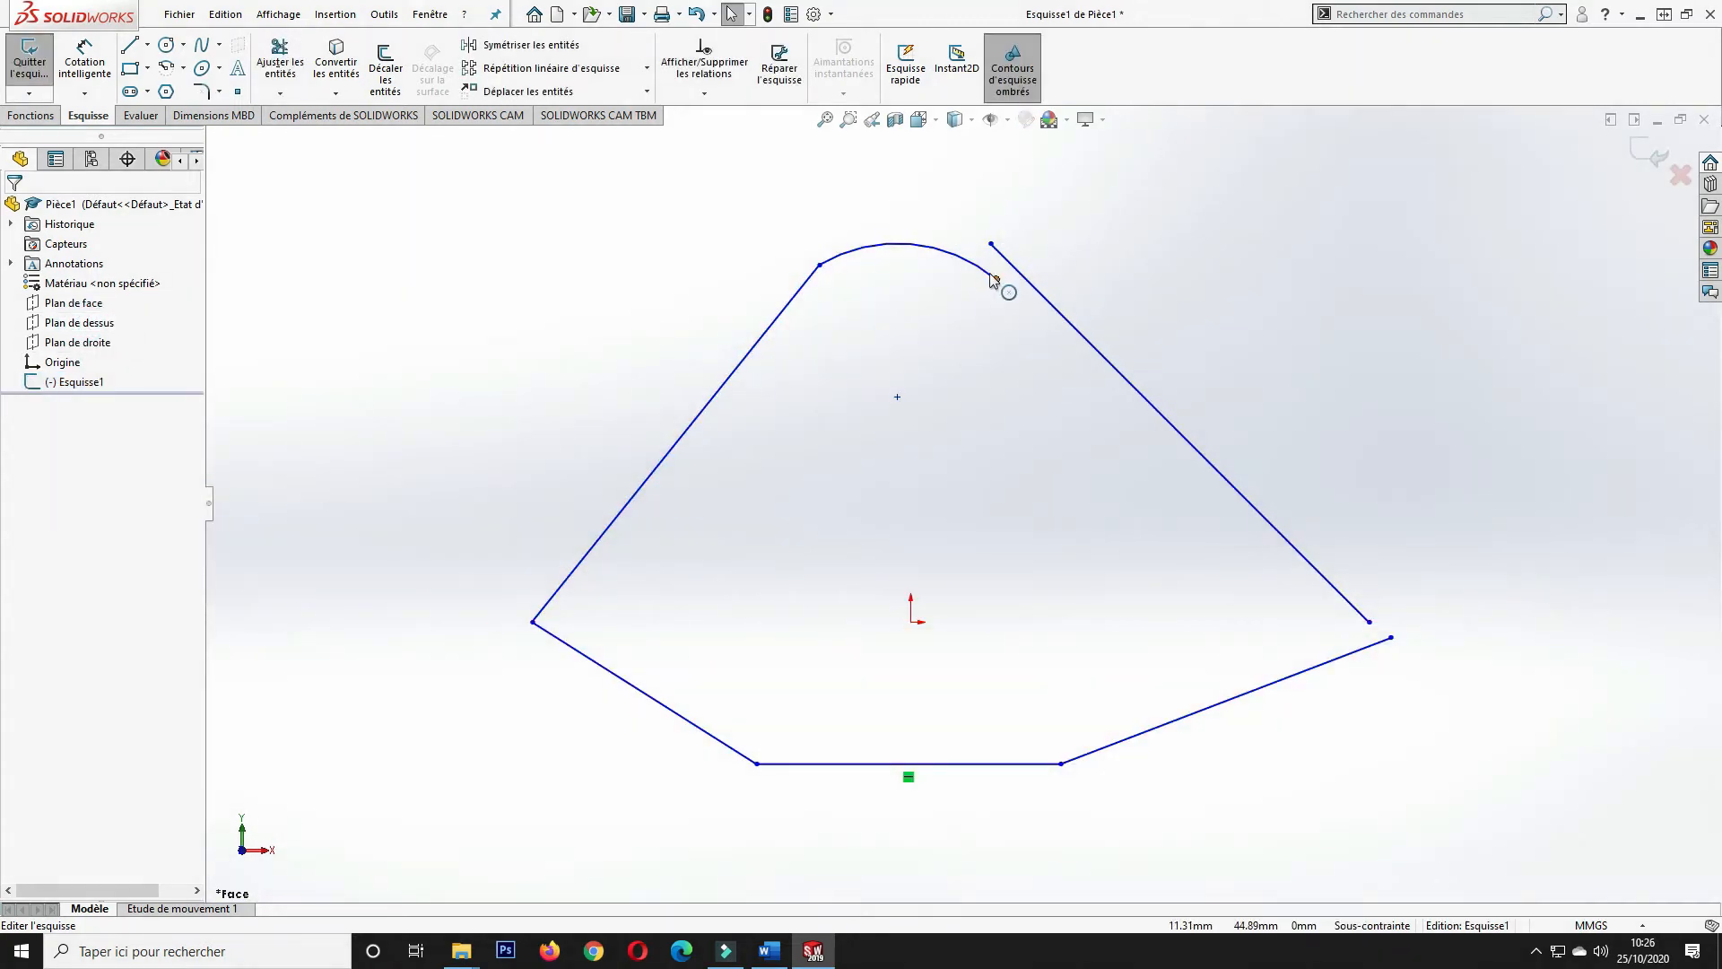
# - Pull the arc's free endpoint upward, then merge it with the upper endpoint of the long slanted line beside it
pyautogui.moveTo(993, 279); pyautogui.dragTo(1009, 196)
pyautogui.click(848, 504)
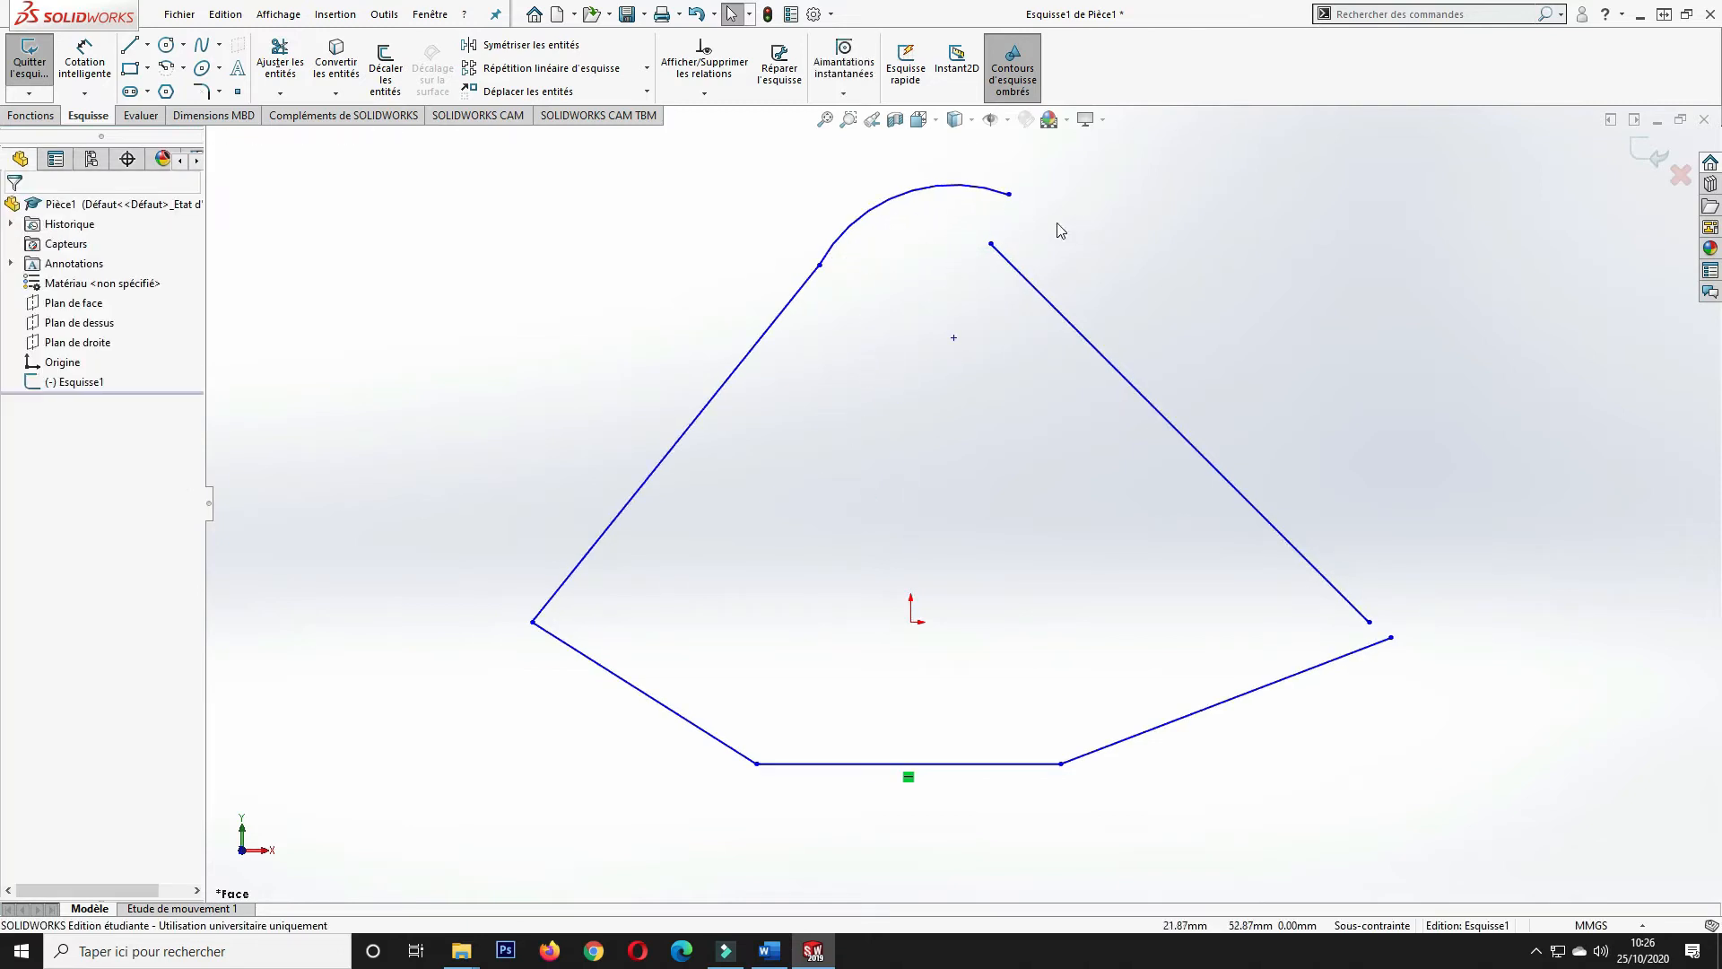
pyautogui.keyDown('ctrl'); pyautogui.click(991, 243); pyautogui.keyUp('ctrl')
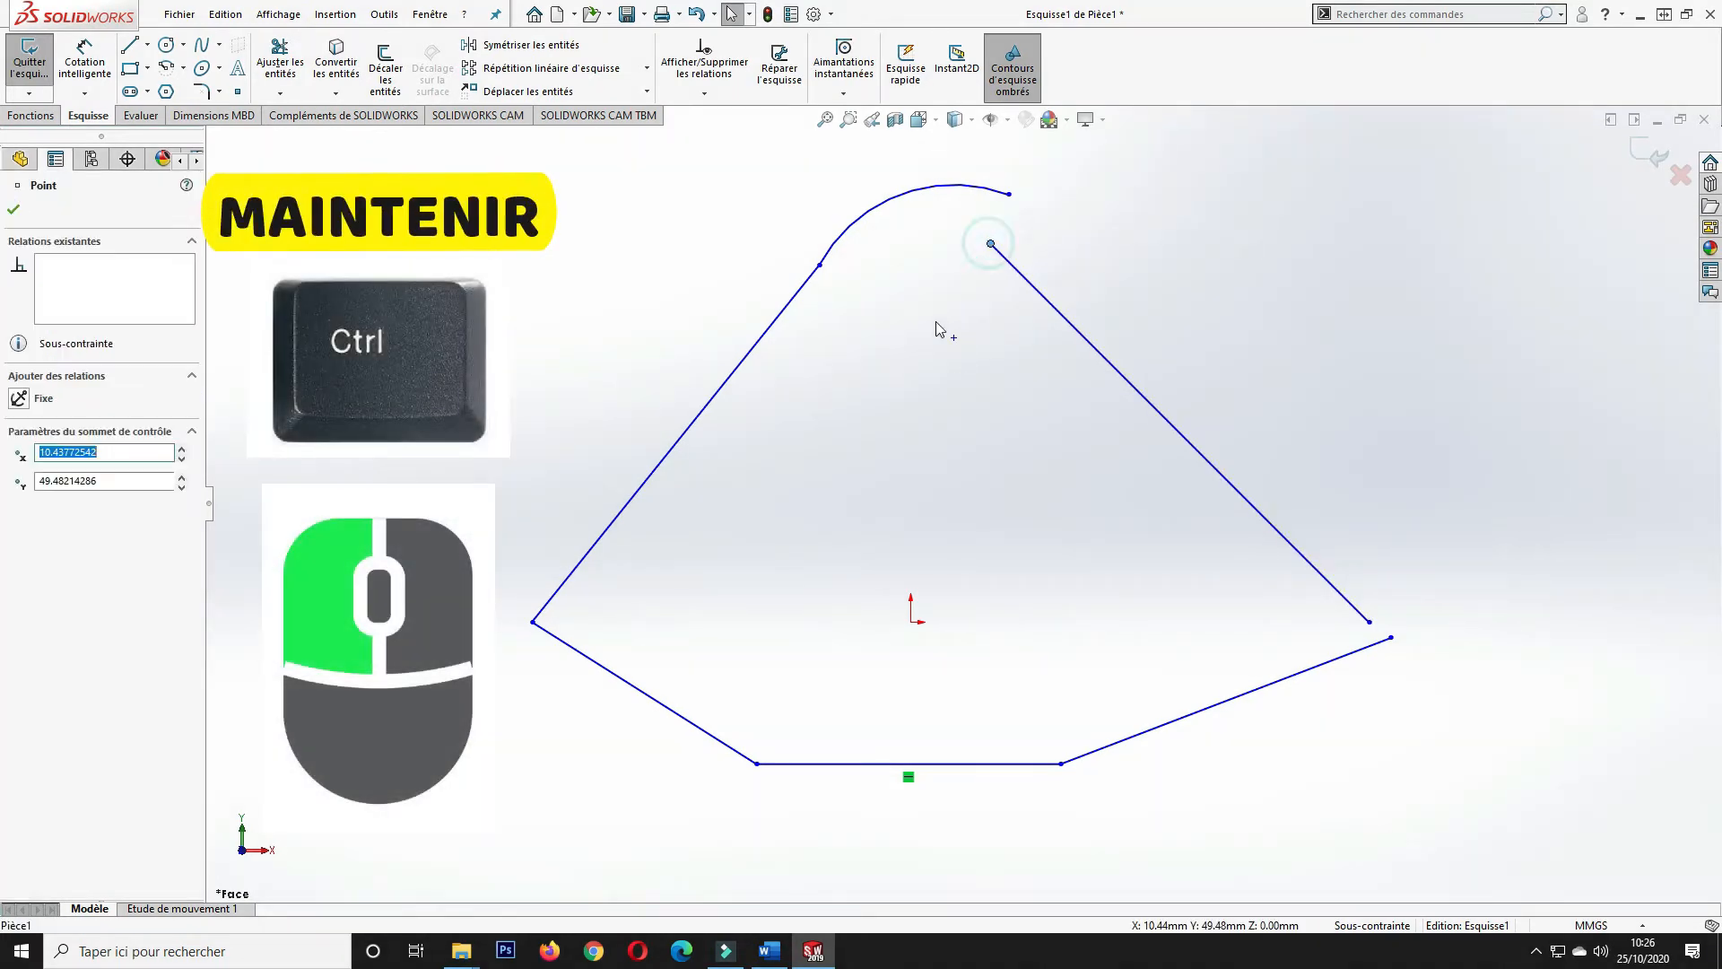
pyautogui.keyDown('ctrl'); pyautogui.click(1008, 194); pyautogui.keyUp('ctrl')
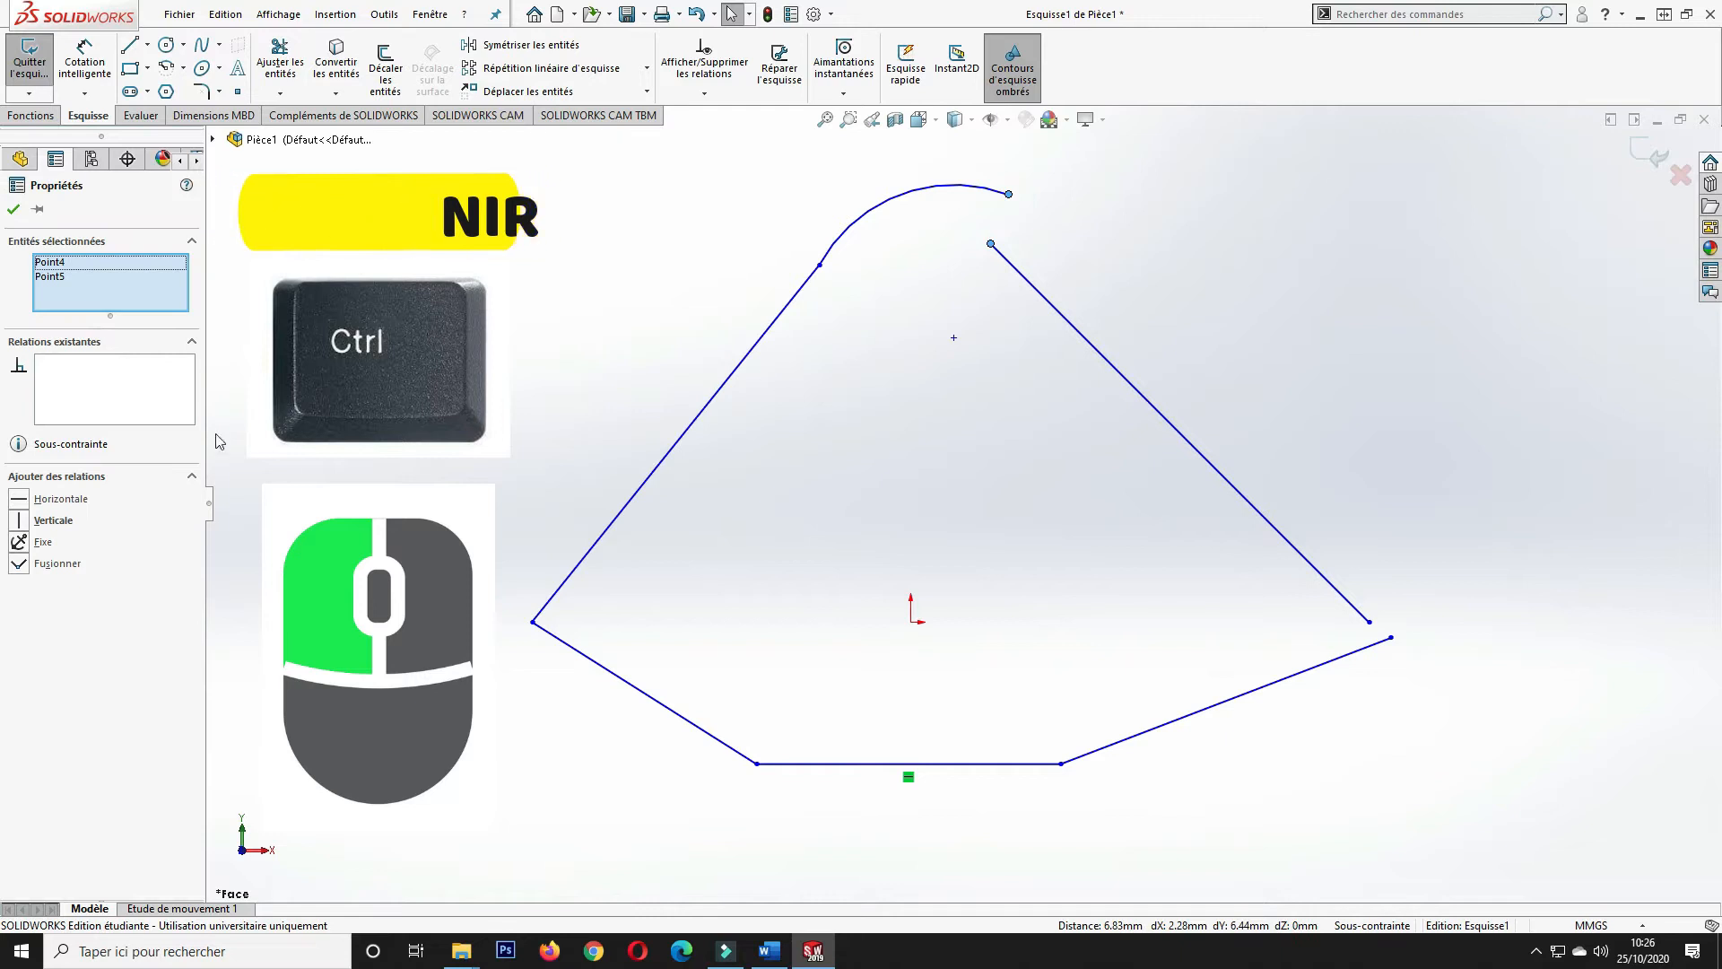
pyautogui.click(25, 566)
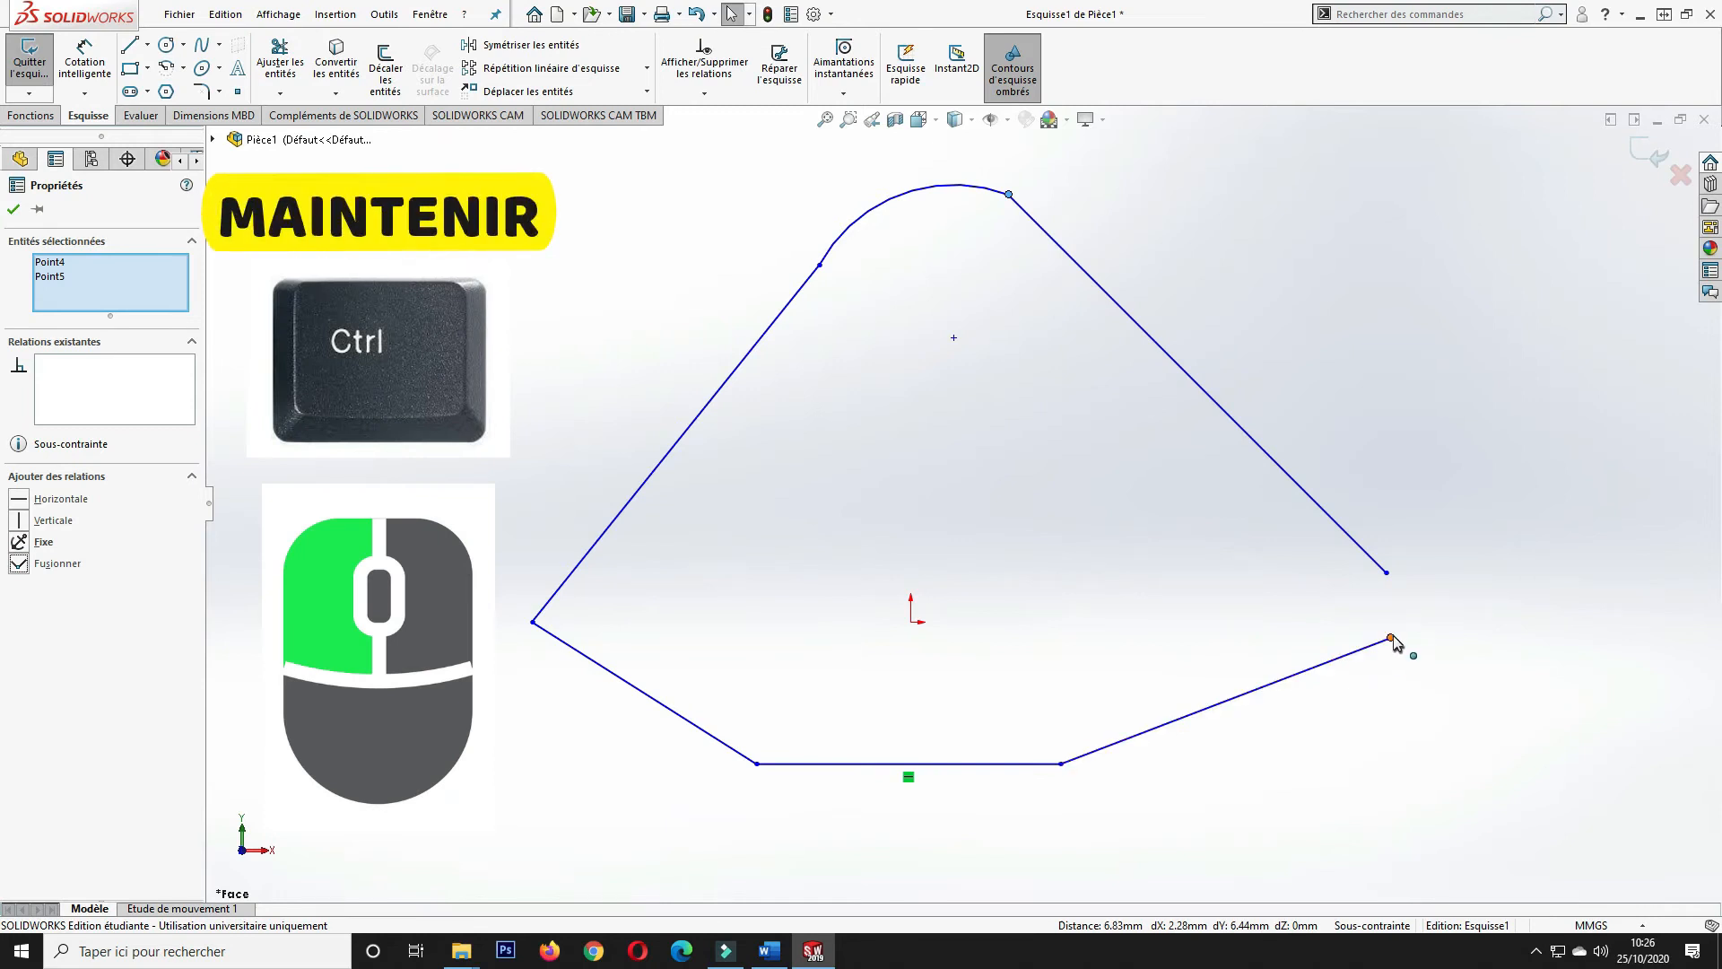
# - Merge the remaining two open line endpoints at the profile's lower right corner and exit the sketch
pyautogui.click(1390, 637)
pyautogui.keyDown('ctrl'); pyautogui.click(1386, 572); pyautogui.keyUp('ctrl')
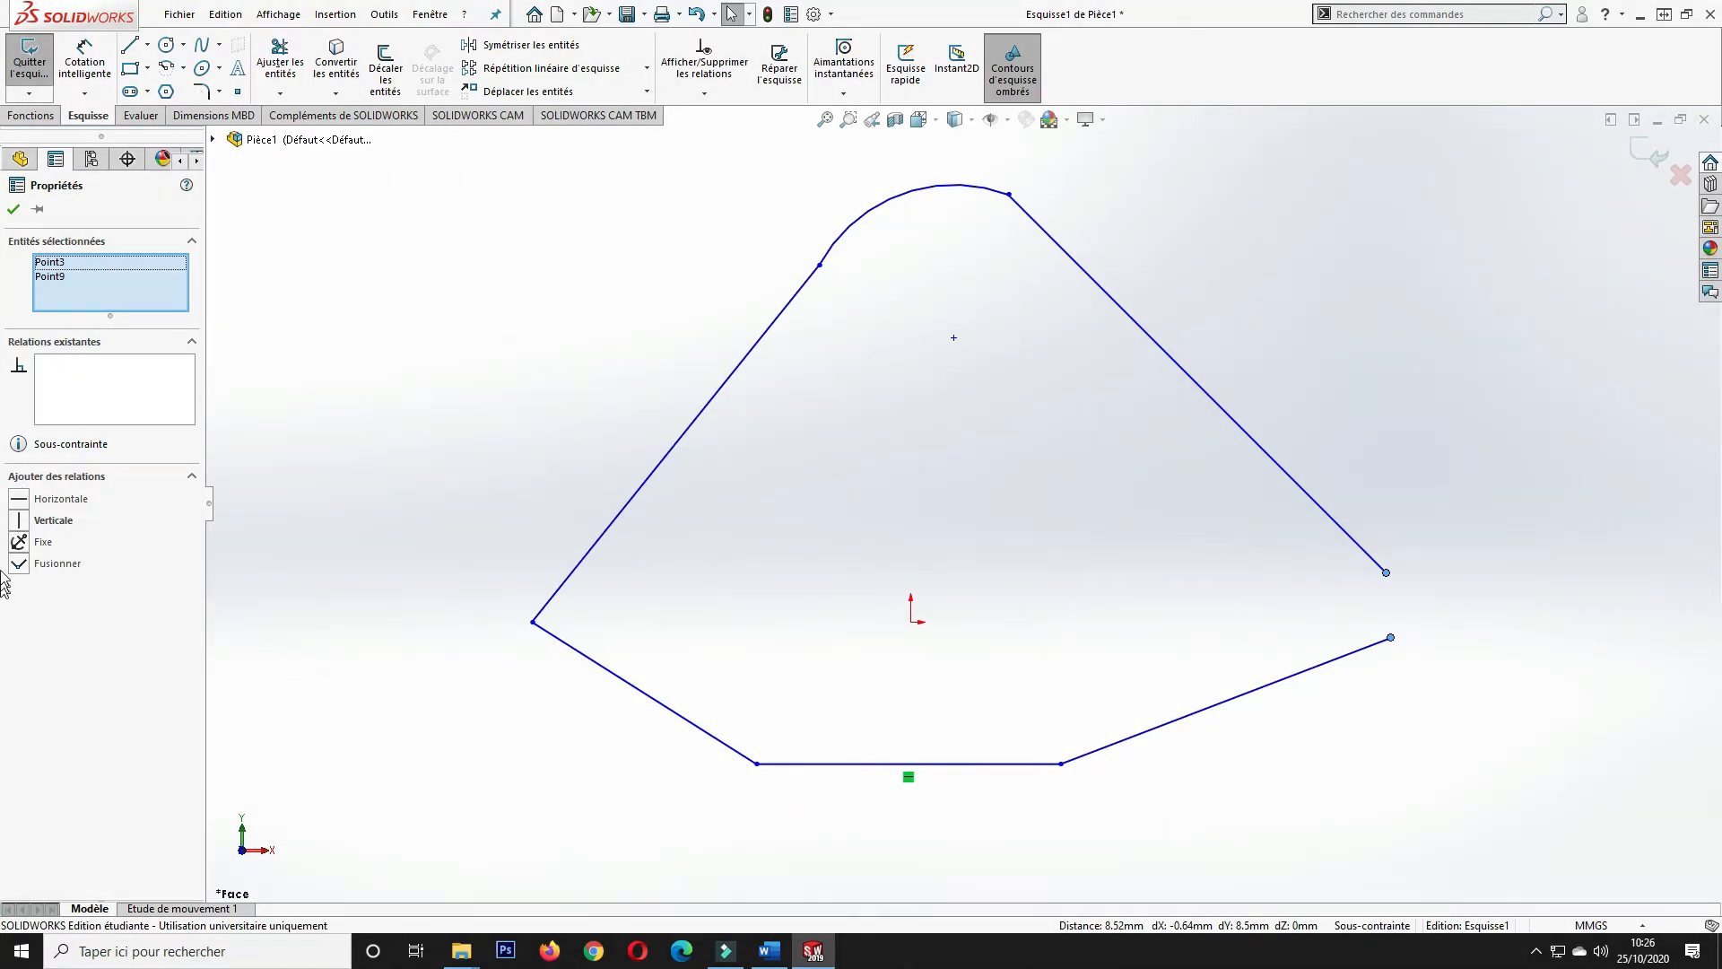
pyautogui.click(53, 562)
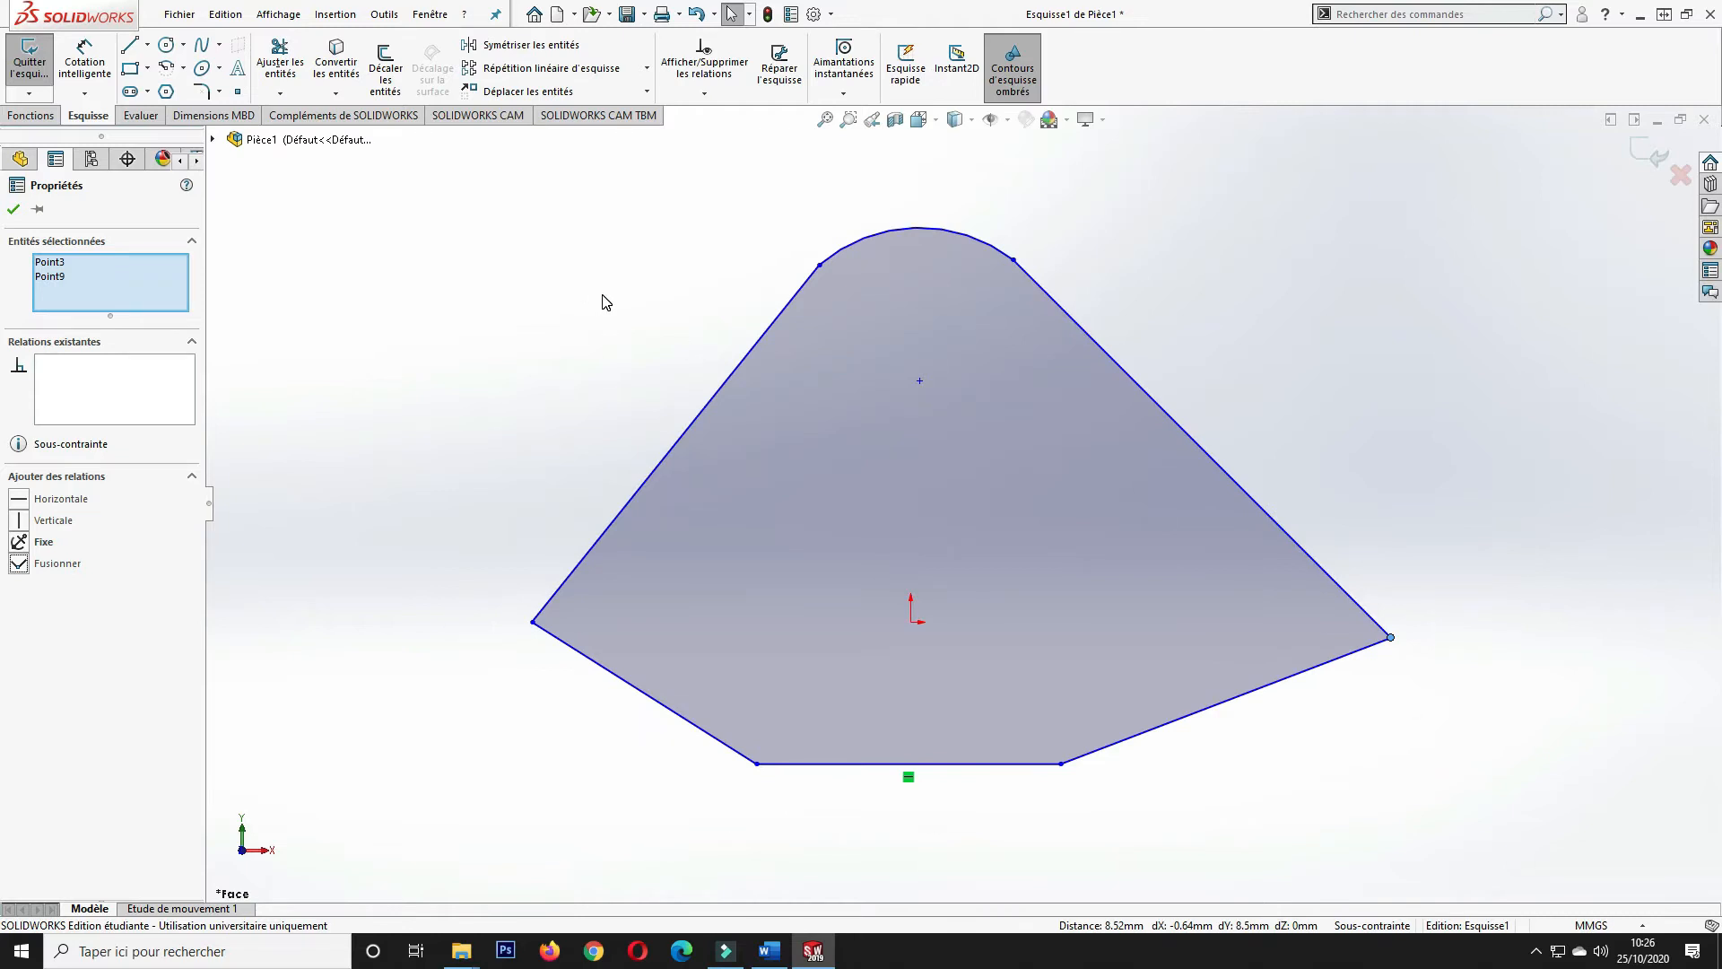
pyautogui.click(13, 211)
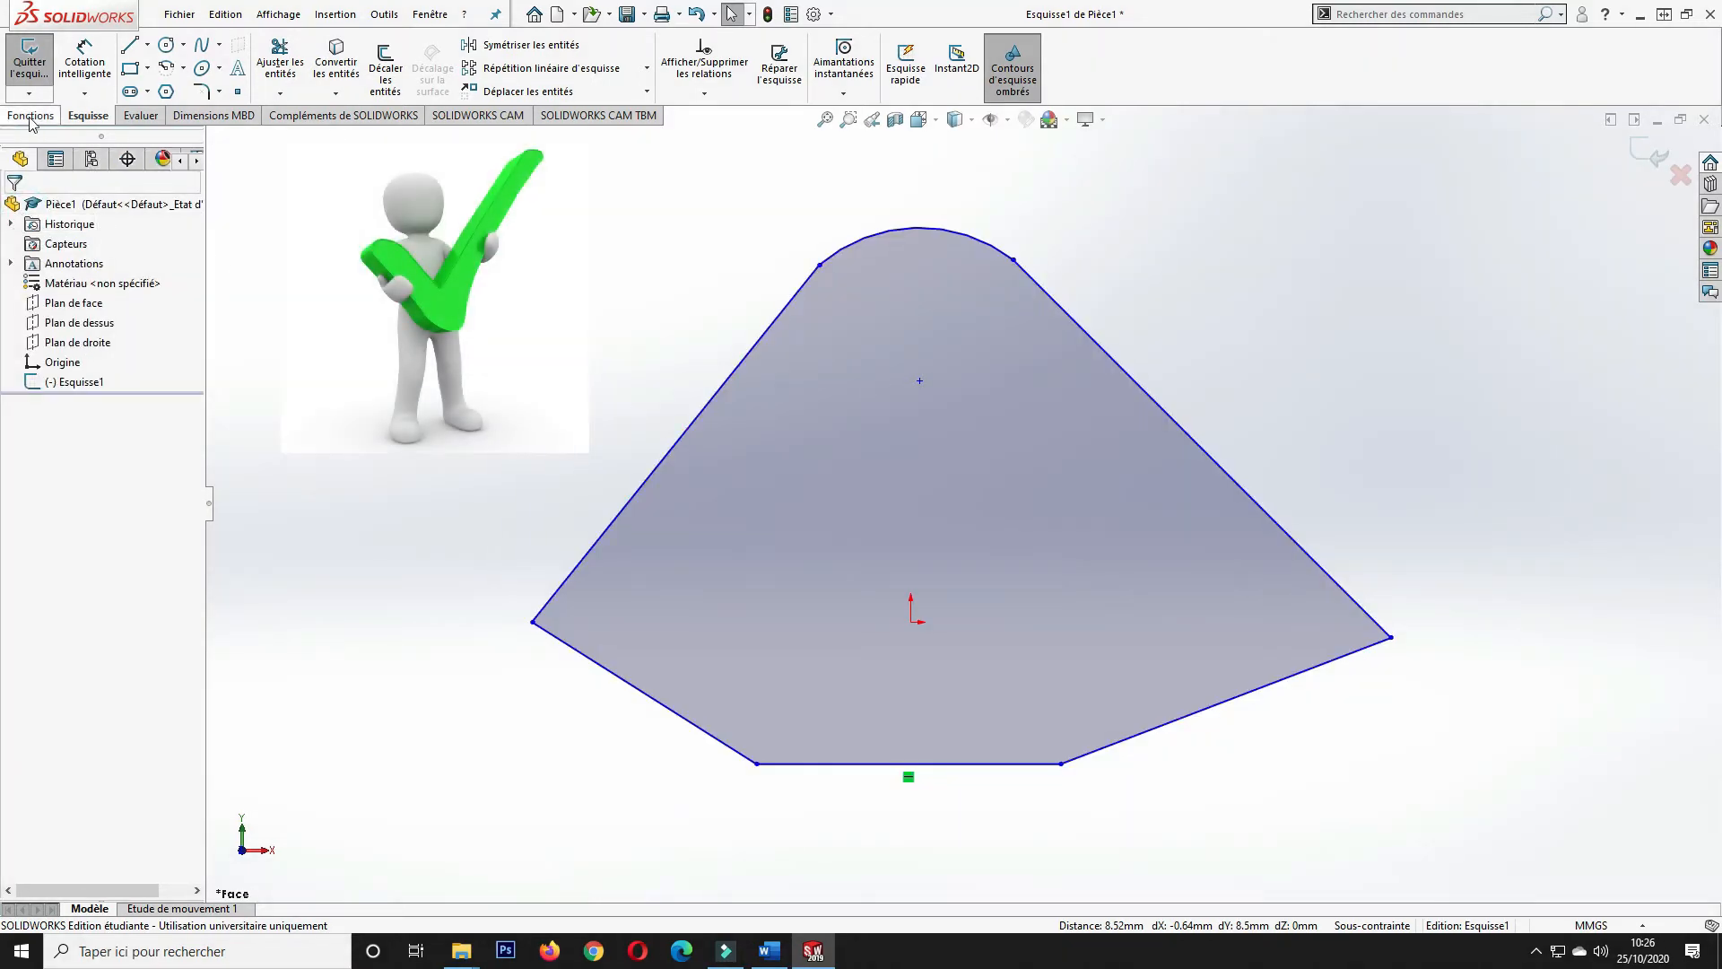
pyautogui.click(25, 61)
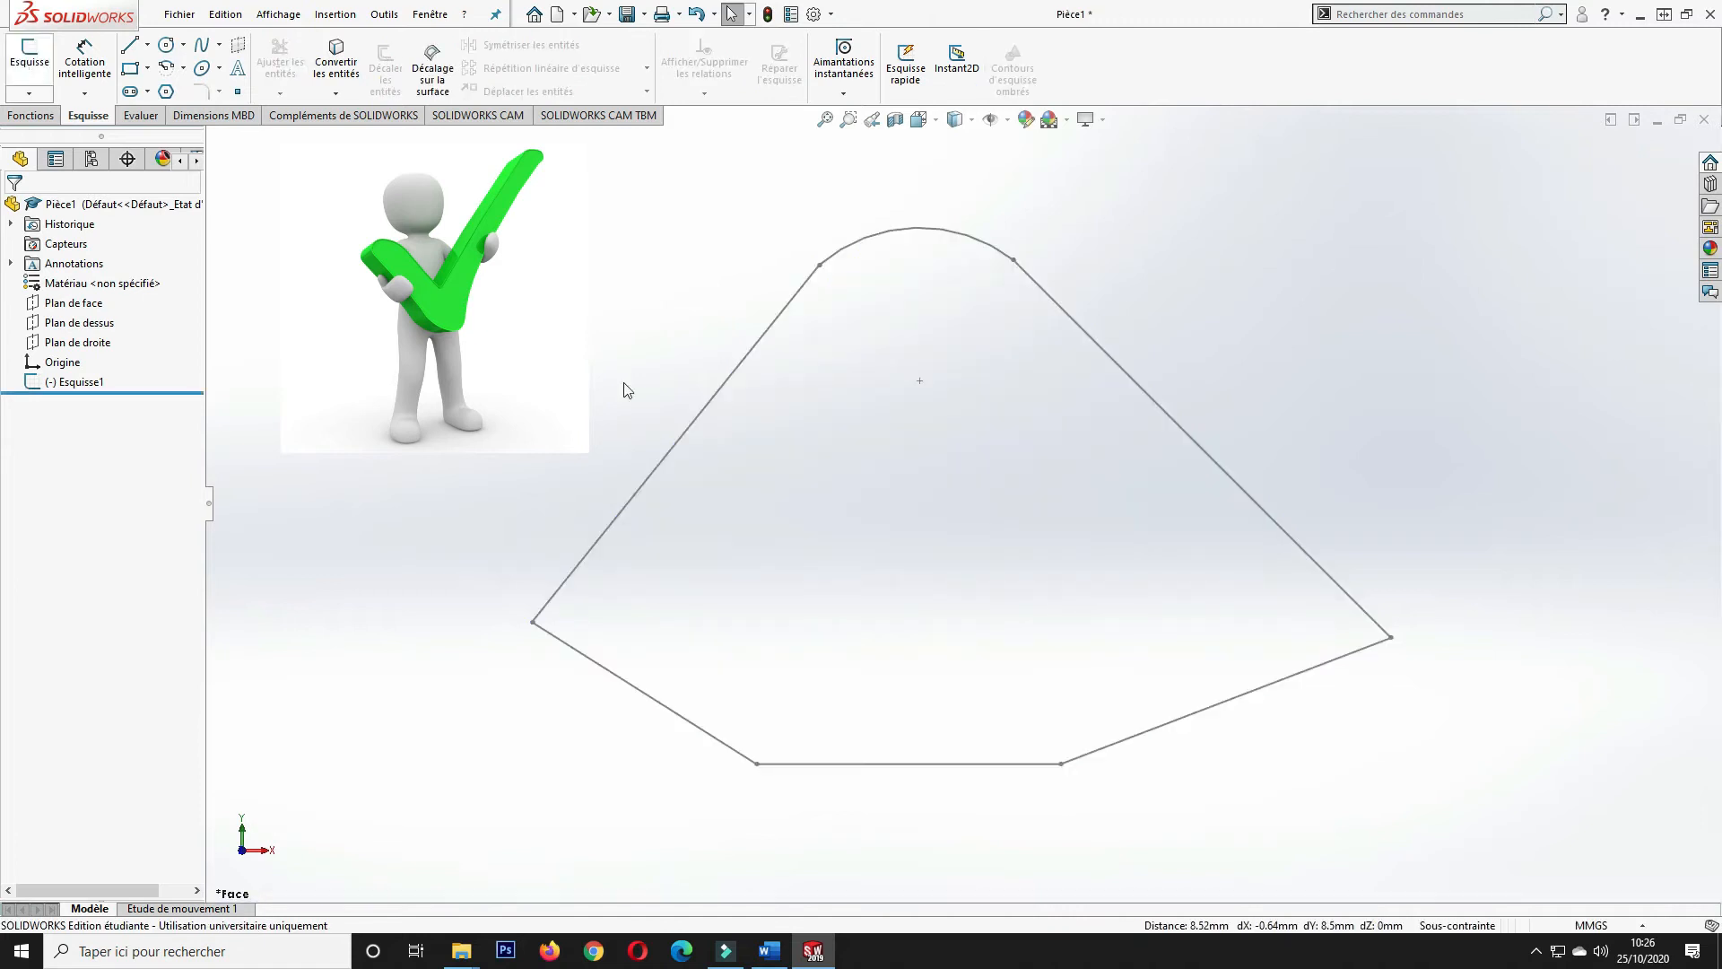
# - Extrude the closed sketch profile as a blind boss with a depth of 25 mm
pyautogui.click(30, 115)
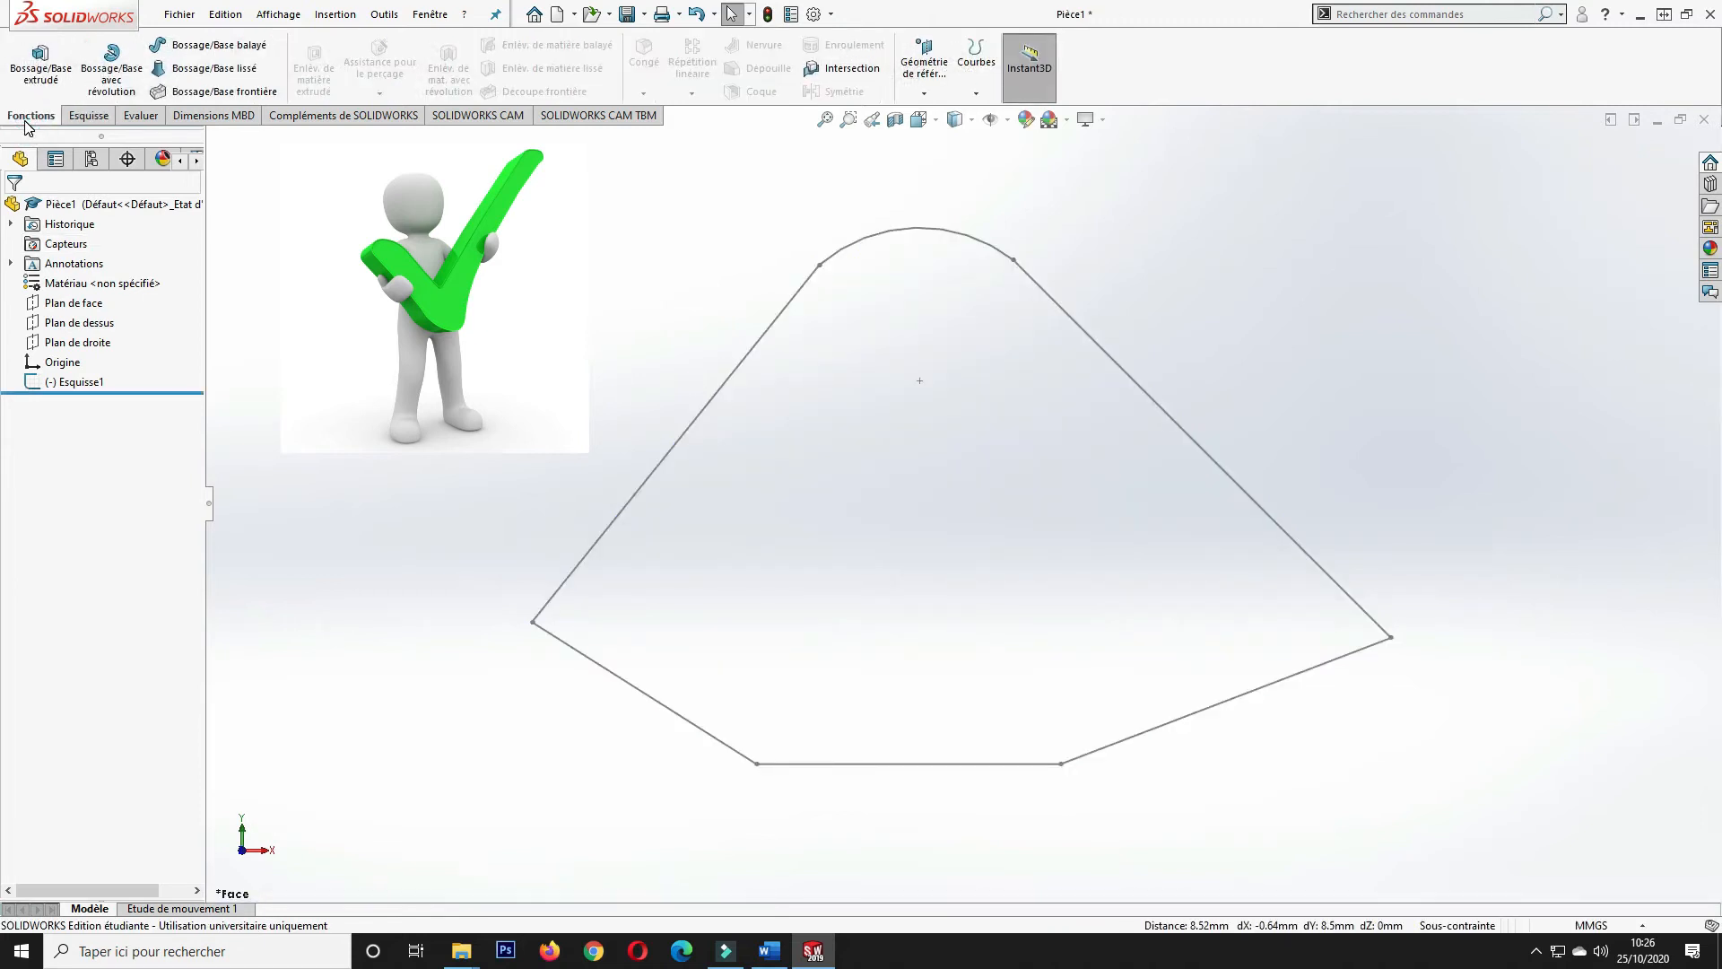
pyautogui.click(31, 87)
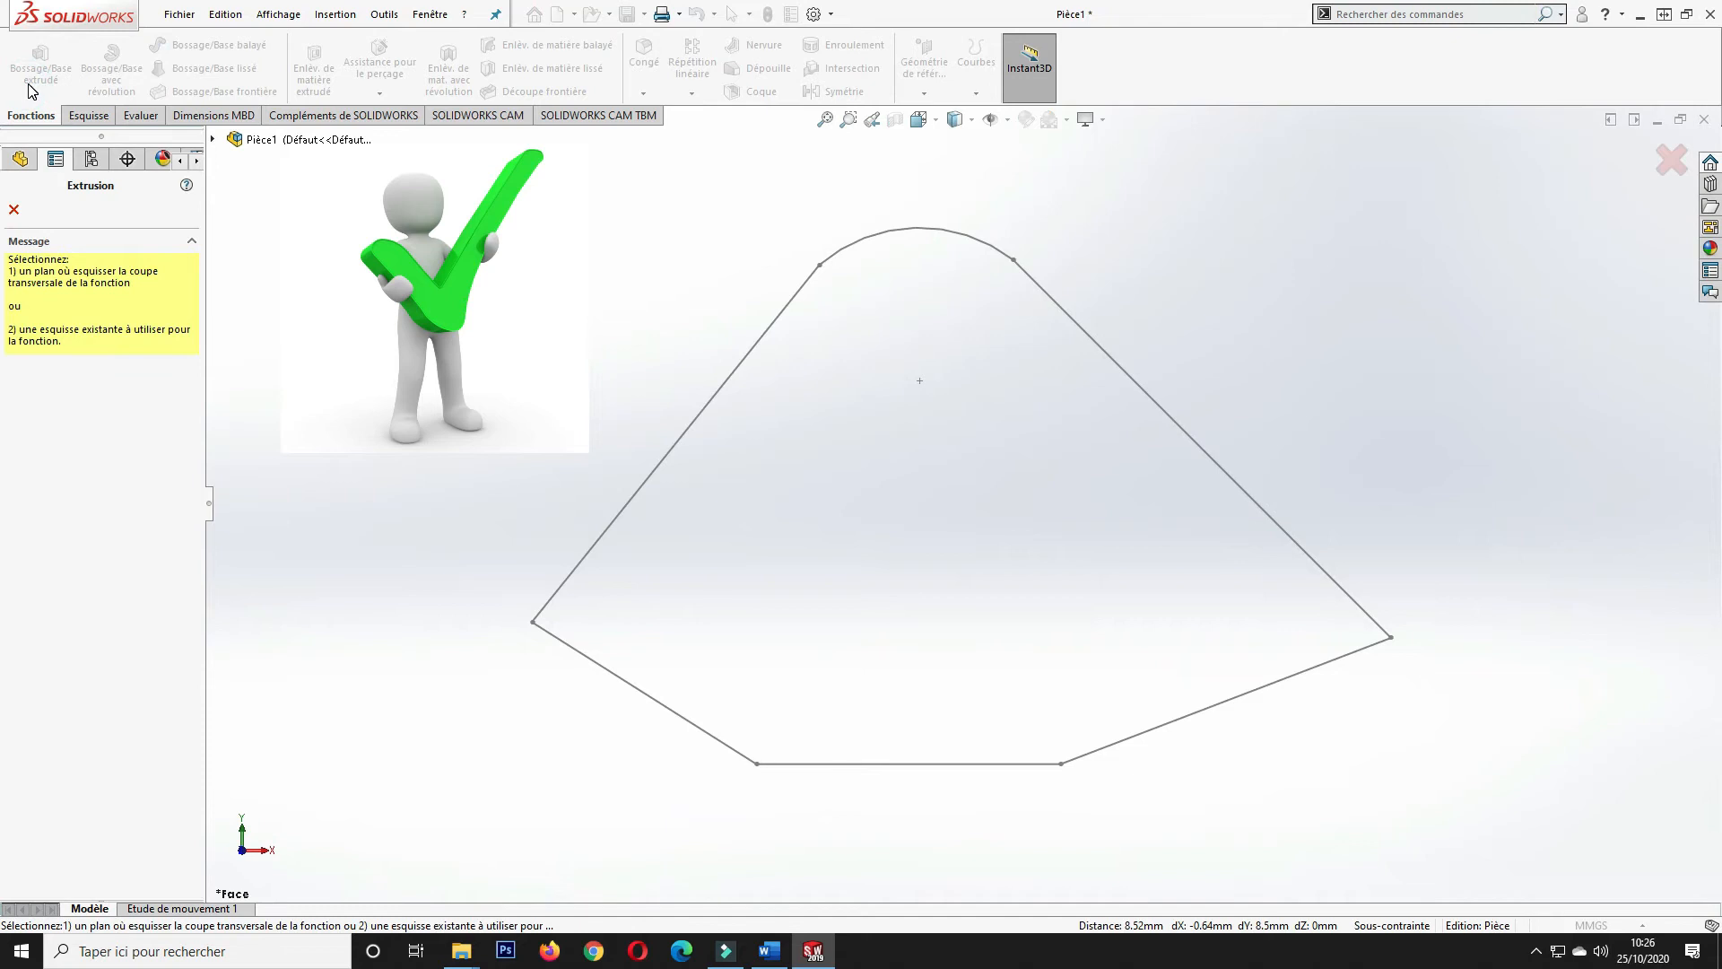
pyautogui.click(715, 397)
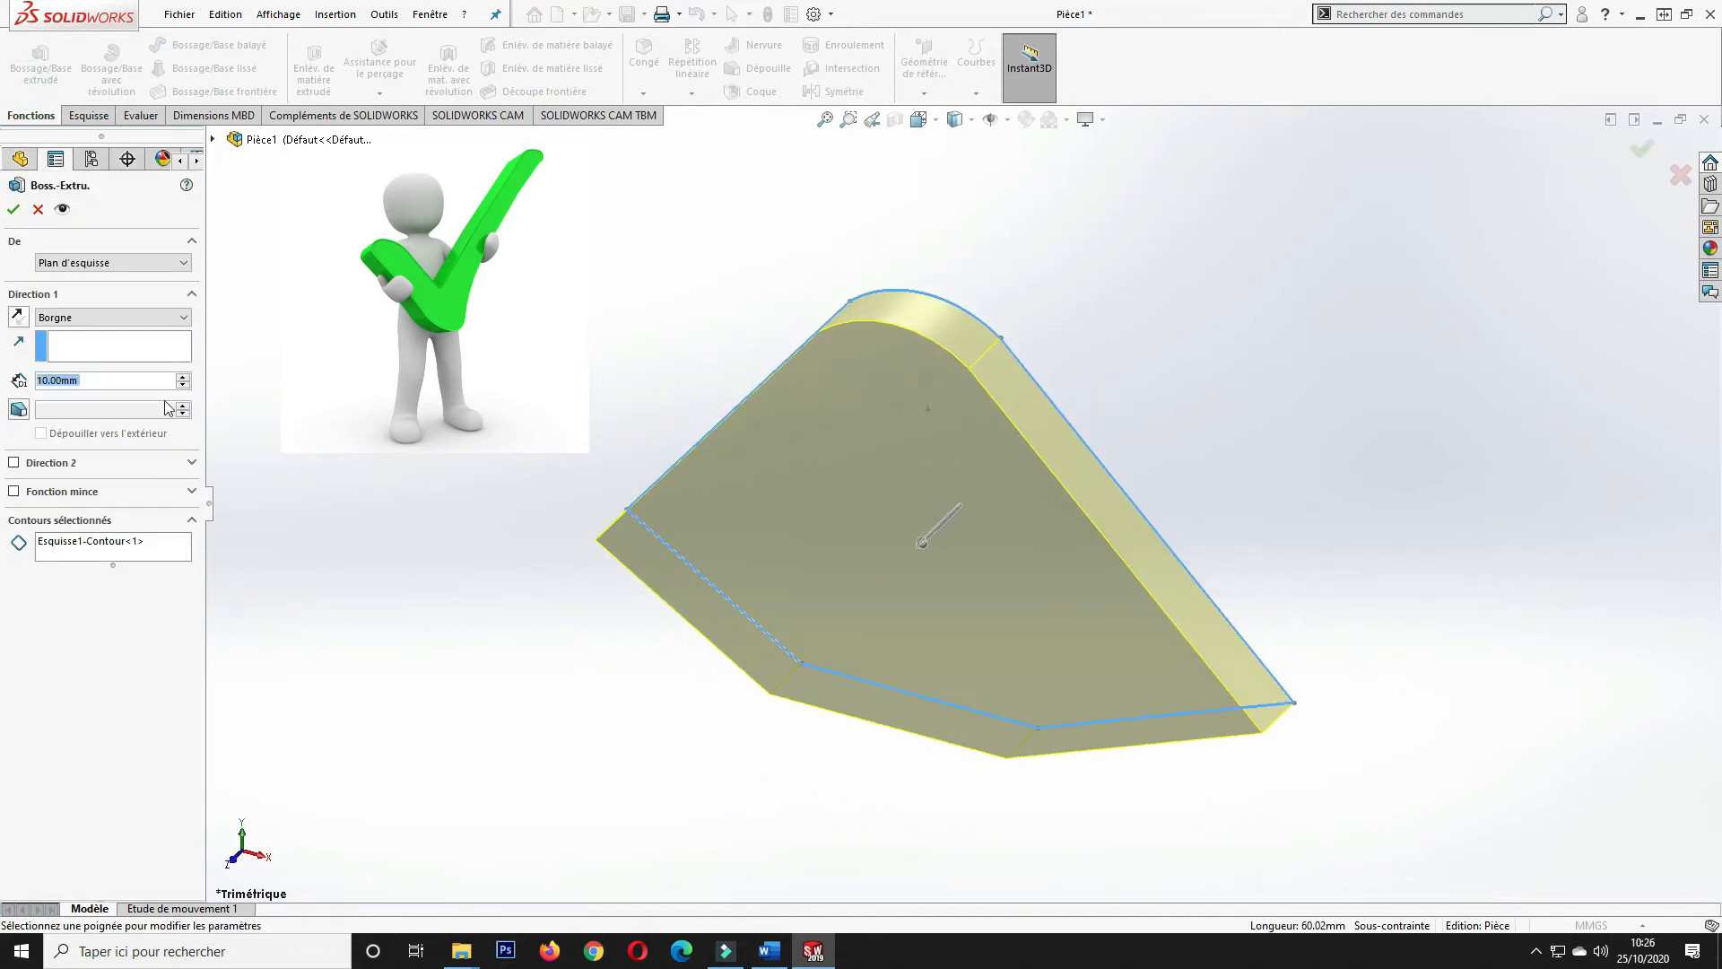
pyautogui.write('25')
pyautogui.press('Return')
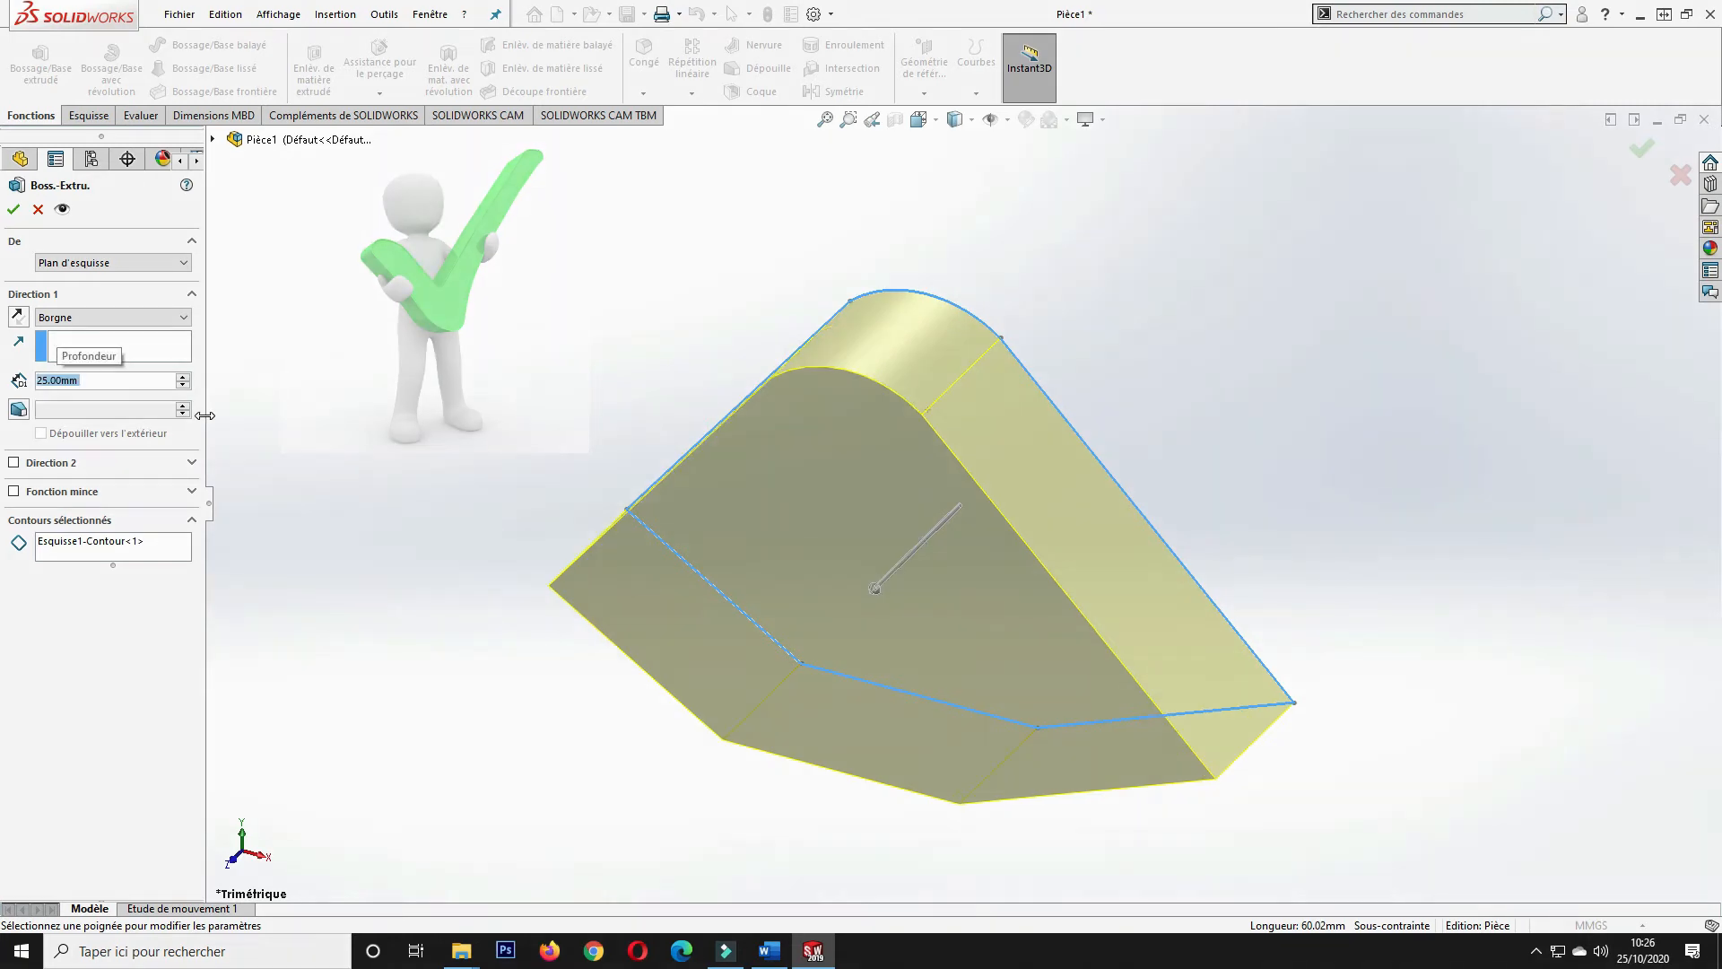
pyautogui.click(15, 212)
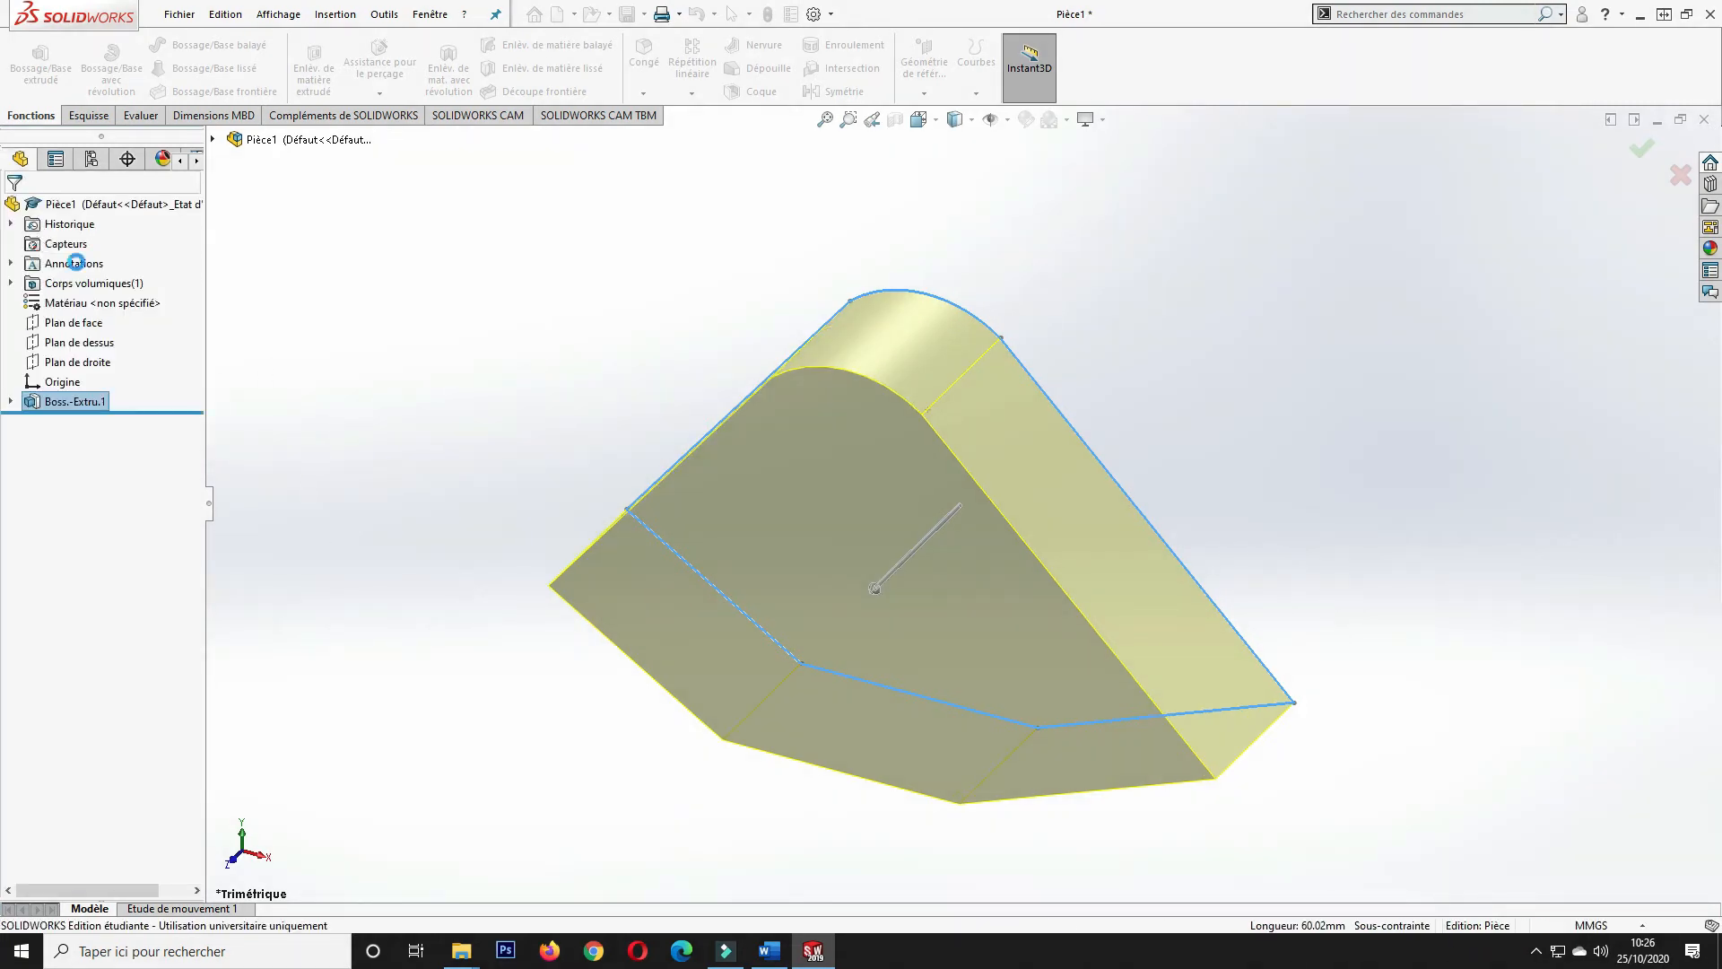
# - Reopen the extrusion's underlying sketch for editing and orient it to the front view
pyautogui.moveTo(715, 819); pyautogui.dragTo(1173, 269, button='middle')
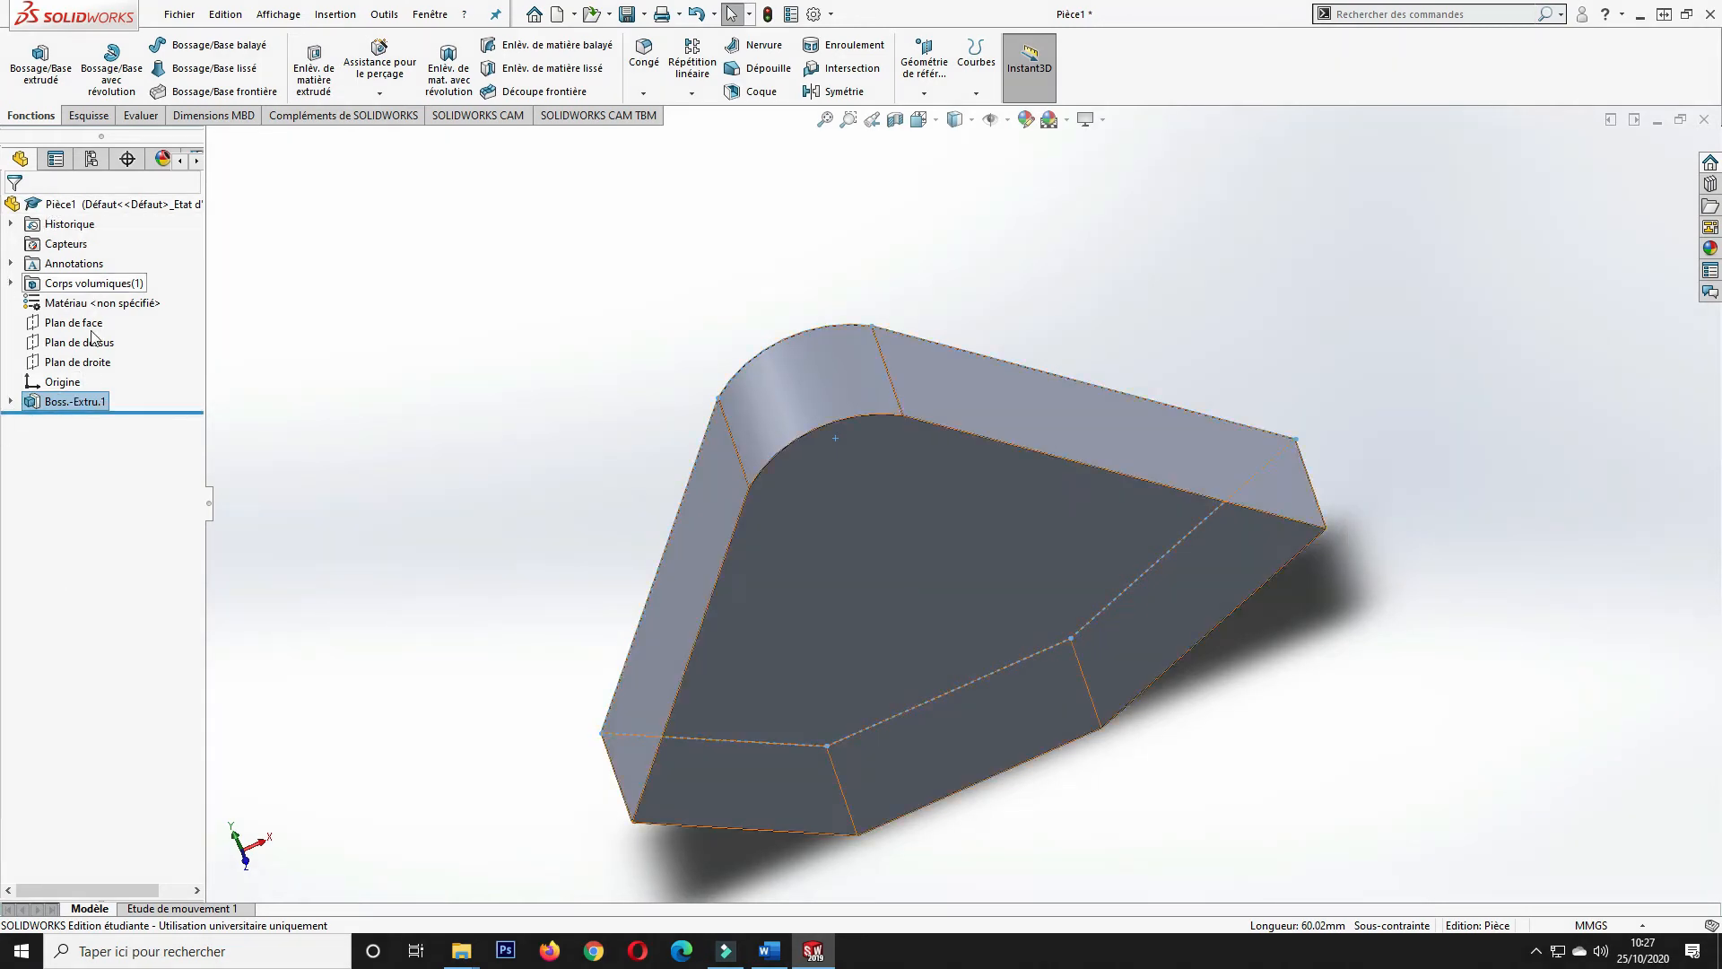
pyautogui.click(13, 402)
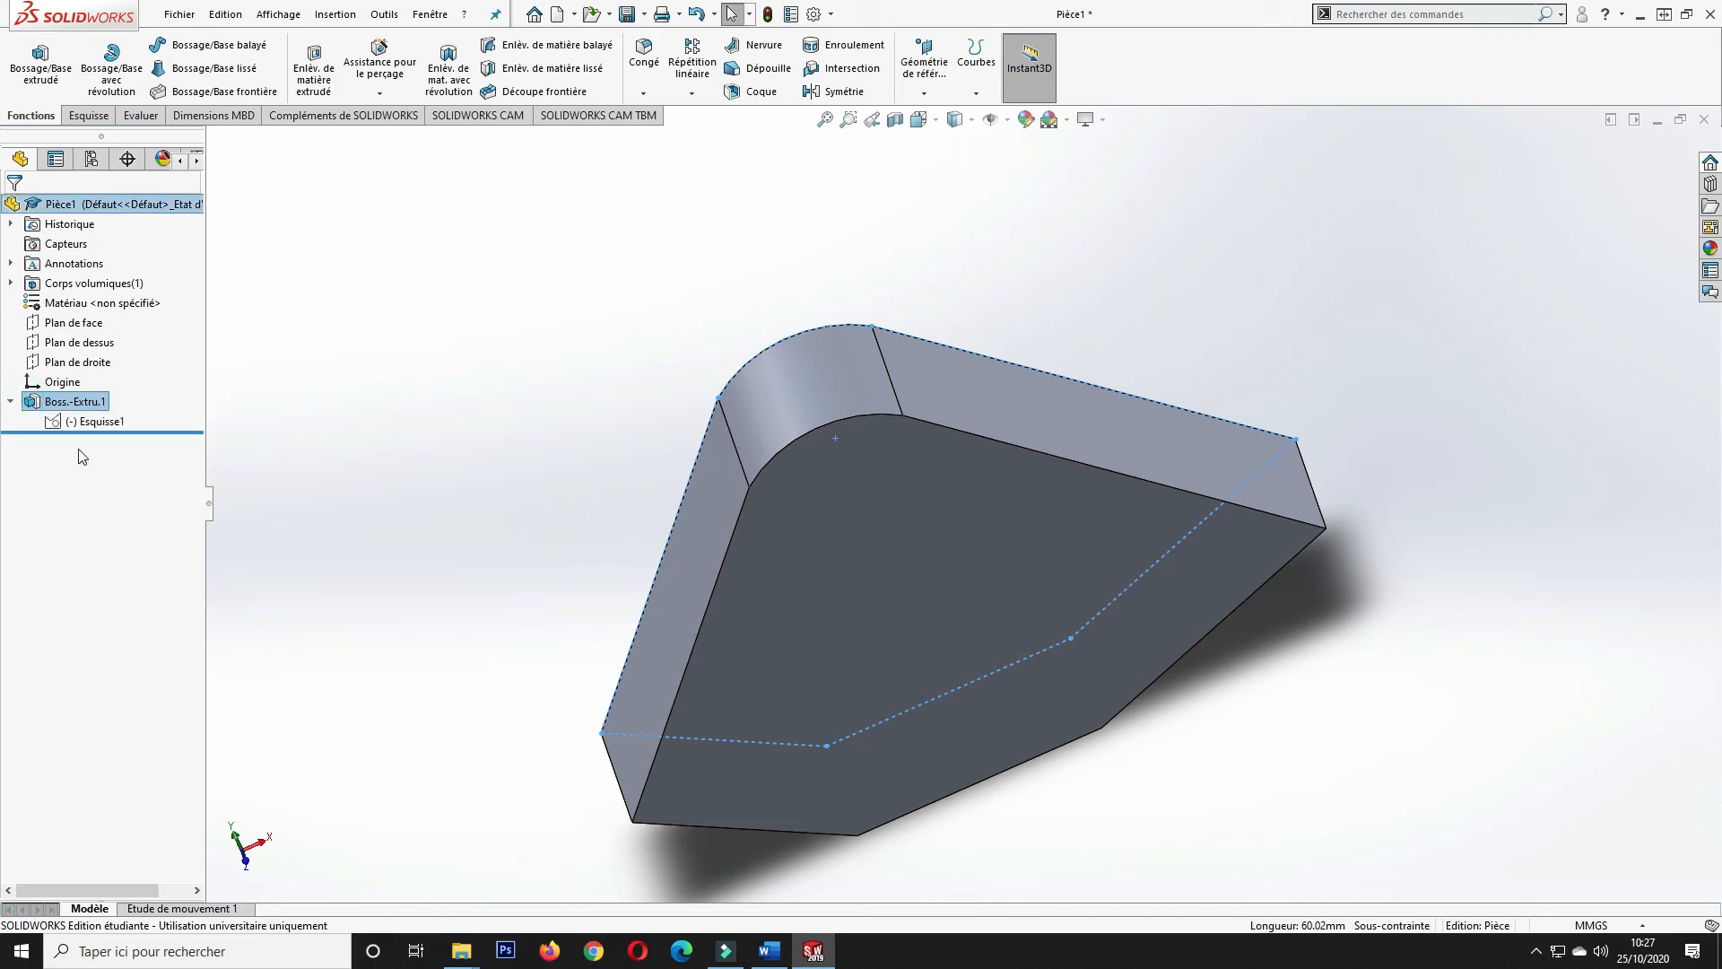
pyautogui.rightClick(94, 421)
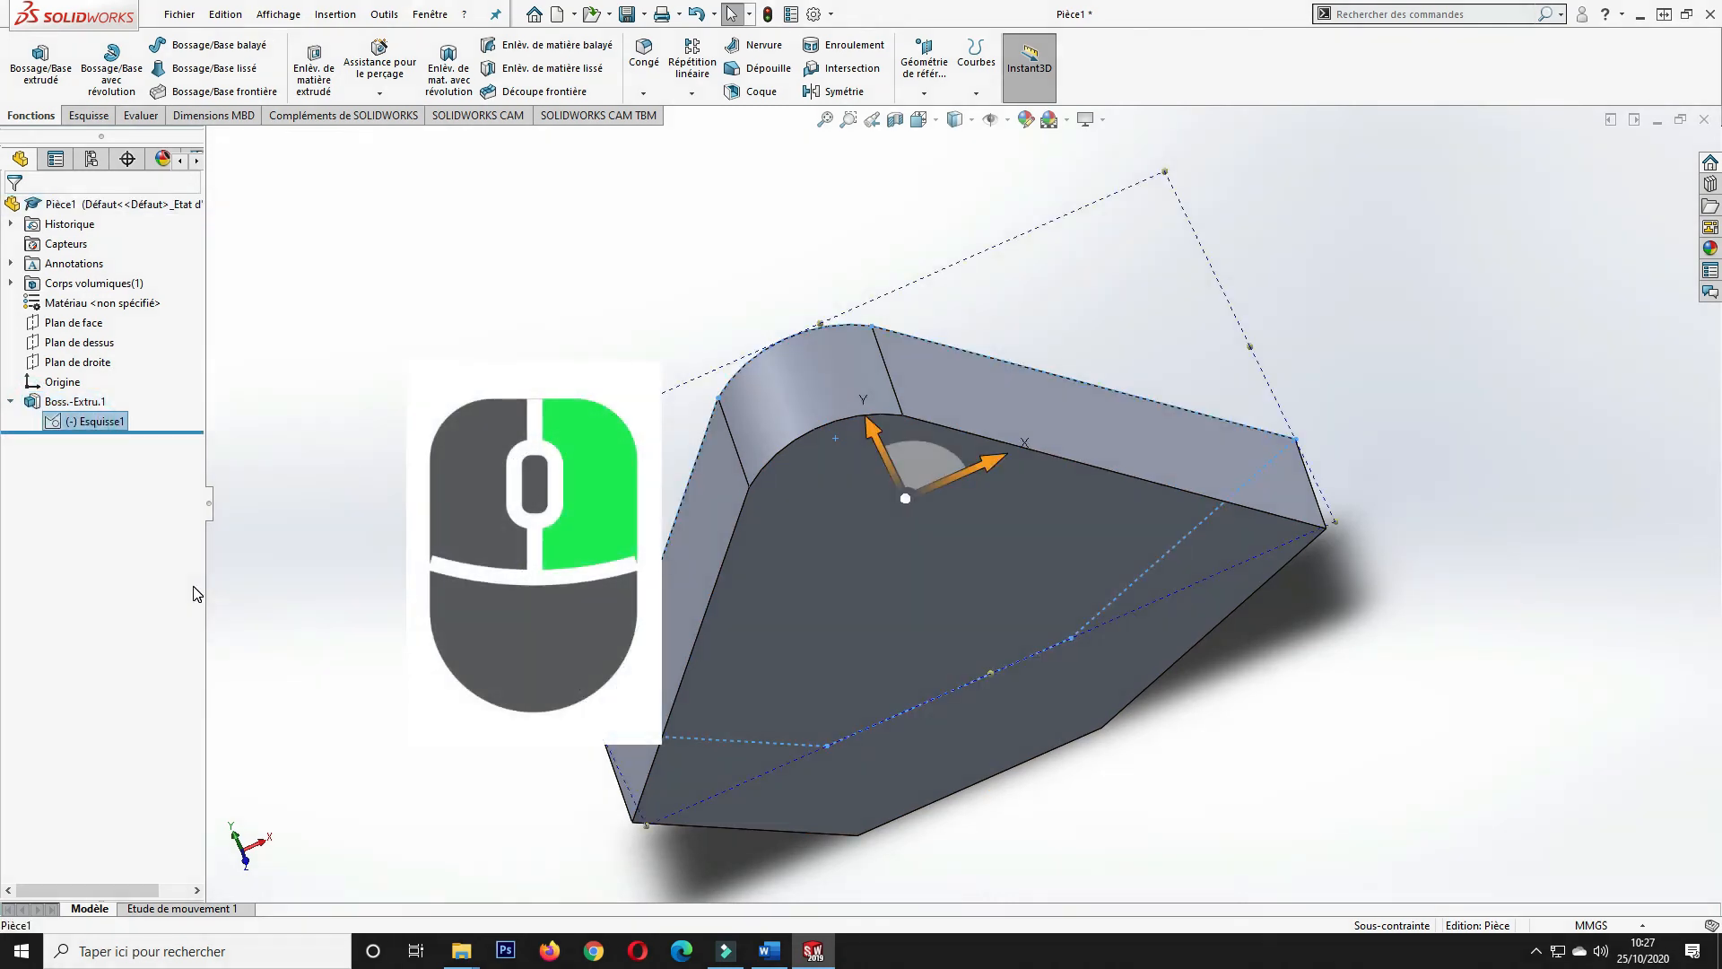
pyautogui.rightClick(103, 426)
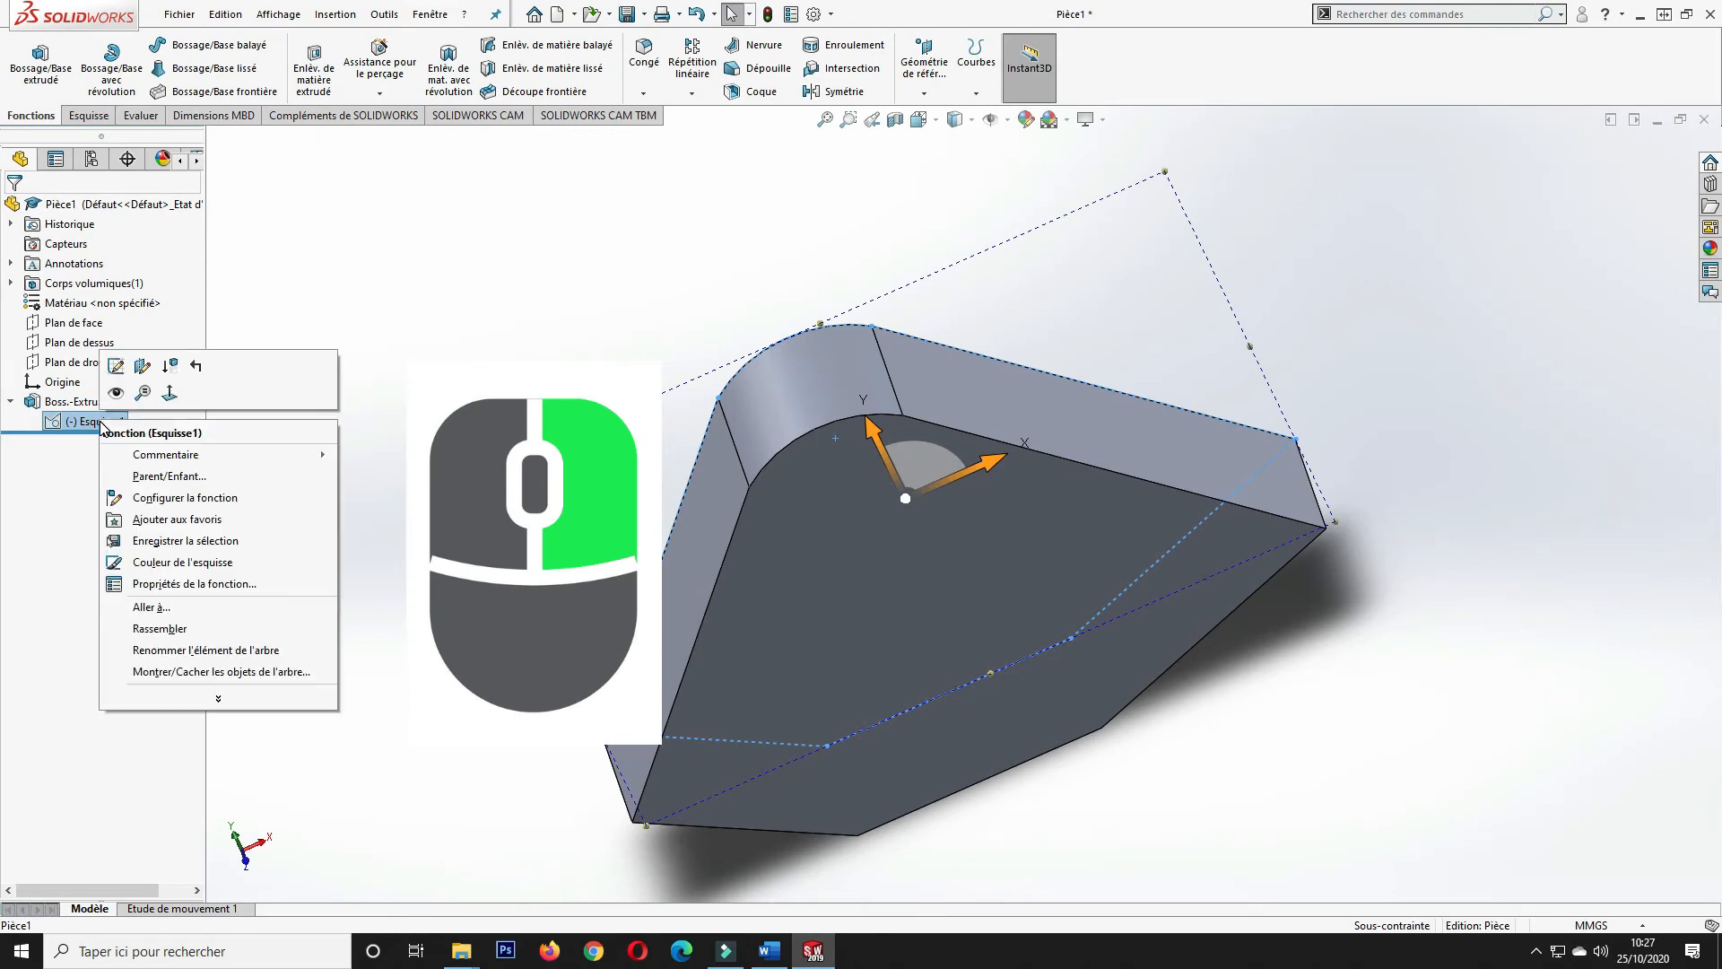
pyautogui.click(121, 368)
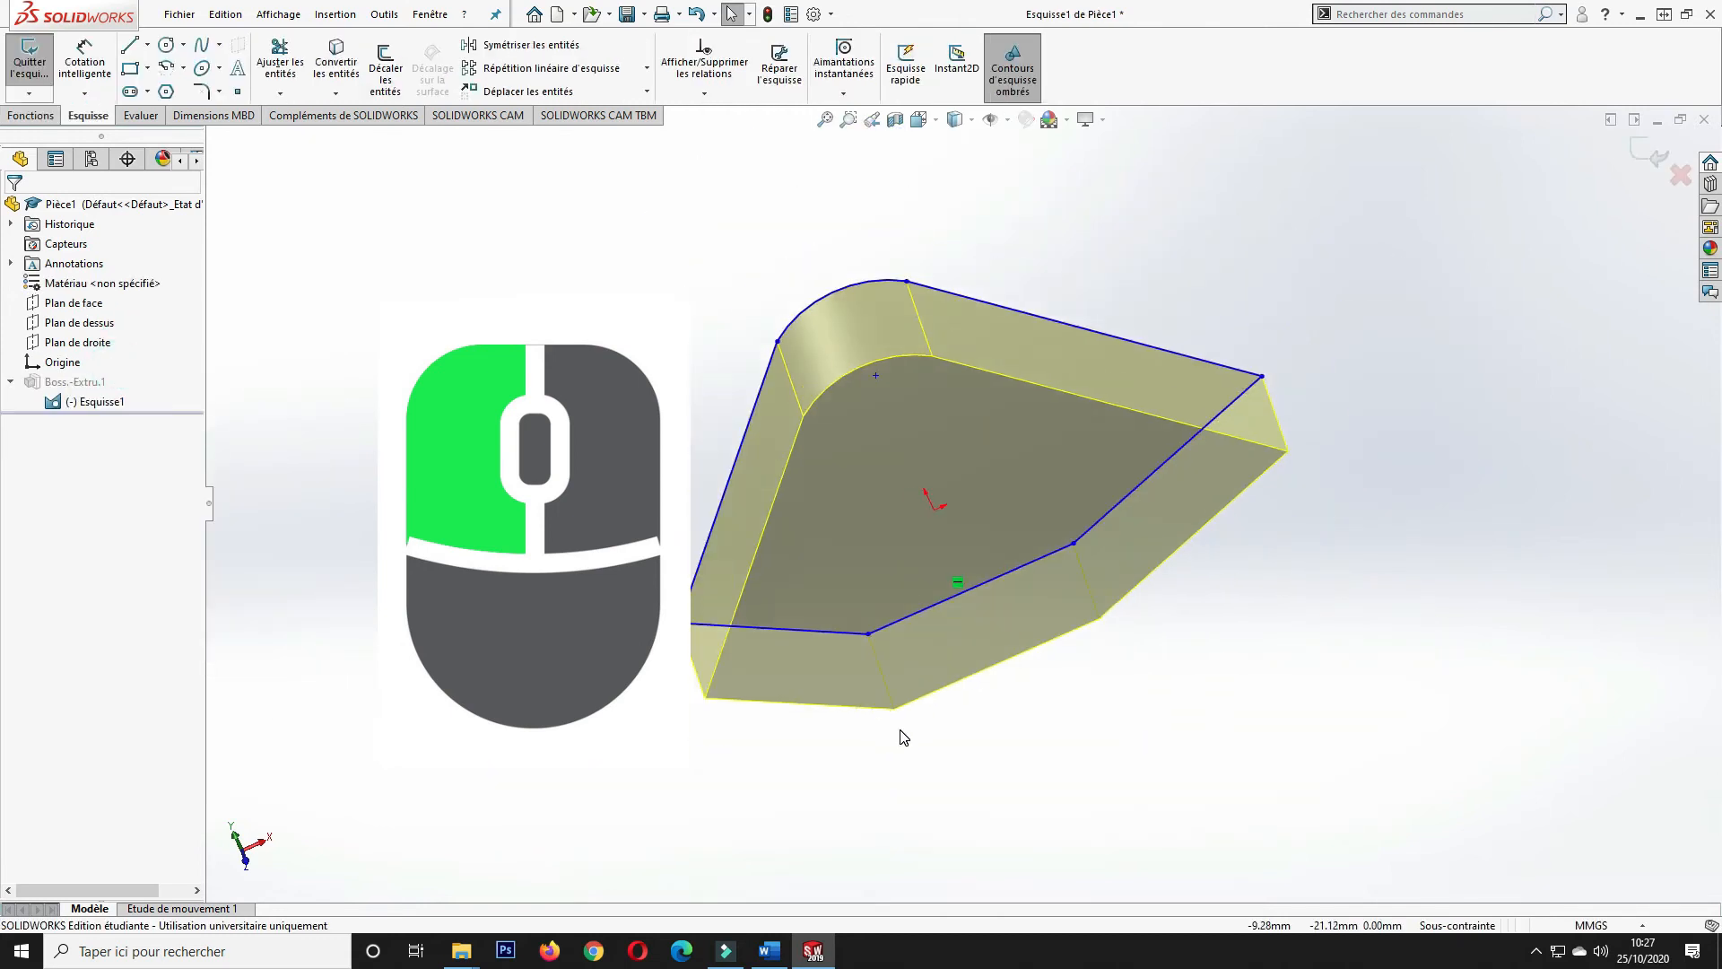
pyautogui.click(919, 119)
pyautogui.click(945, 194)
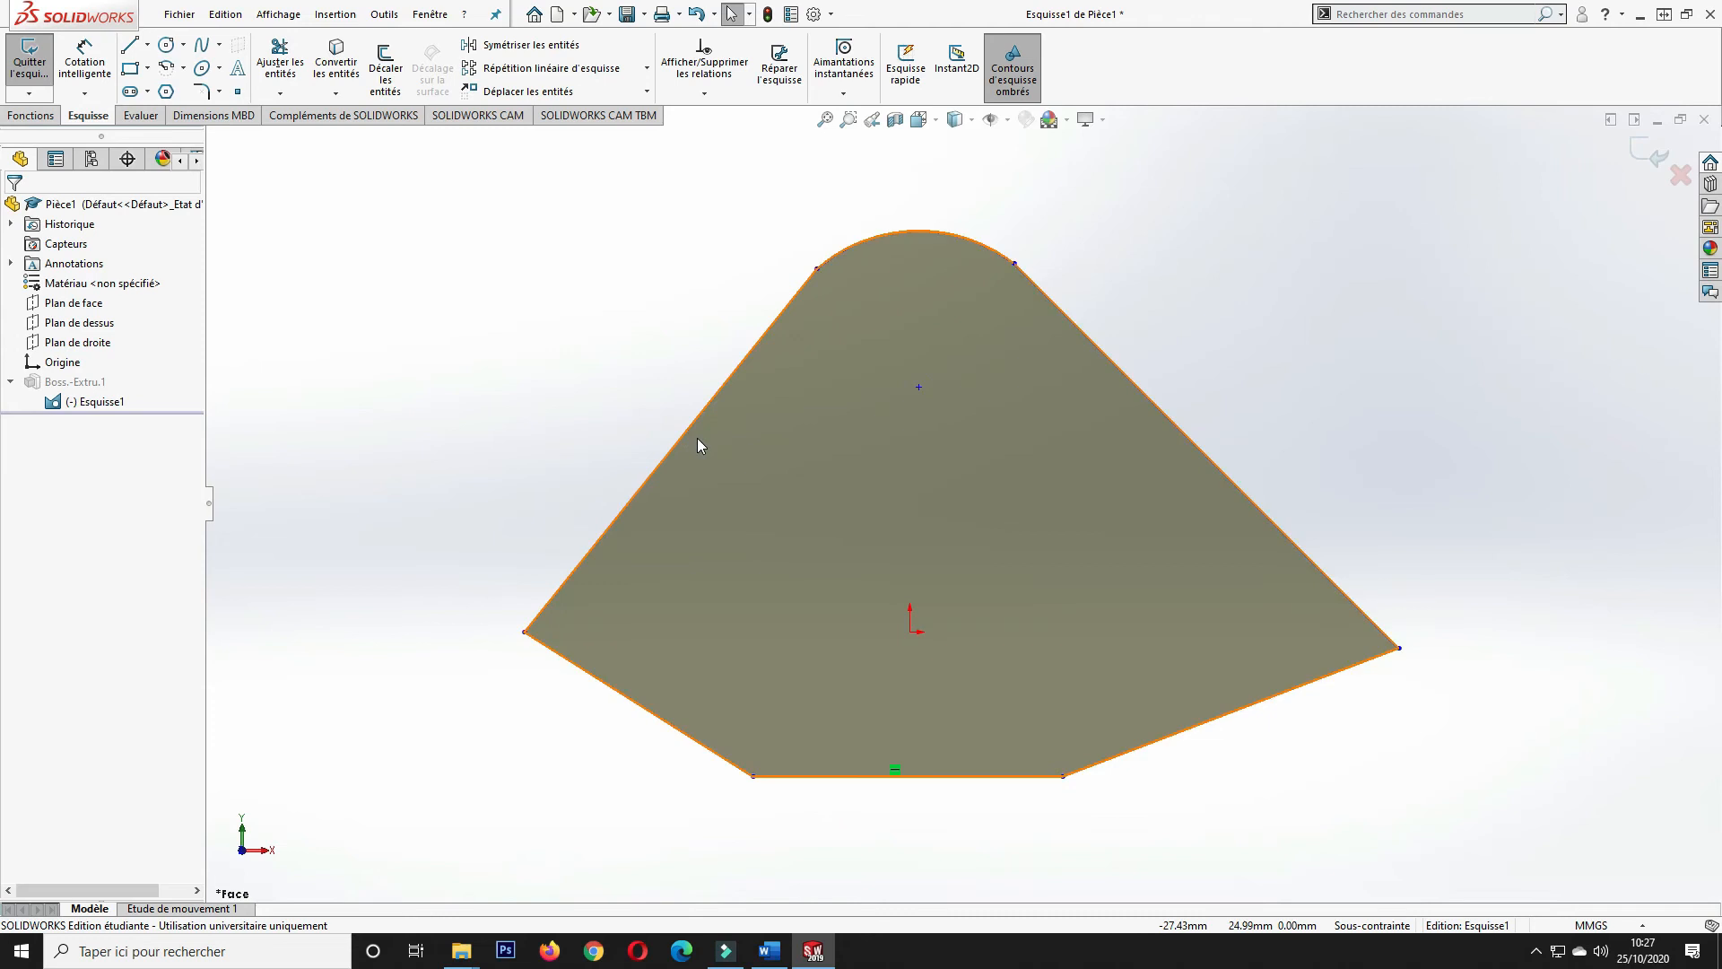
# - Dimension the arc at the top of the profile with Smart Dimension and set its radius to 20 mm
pyautogui.click(857, 244)
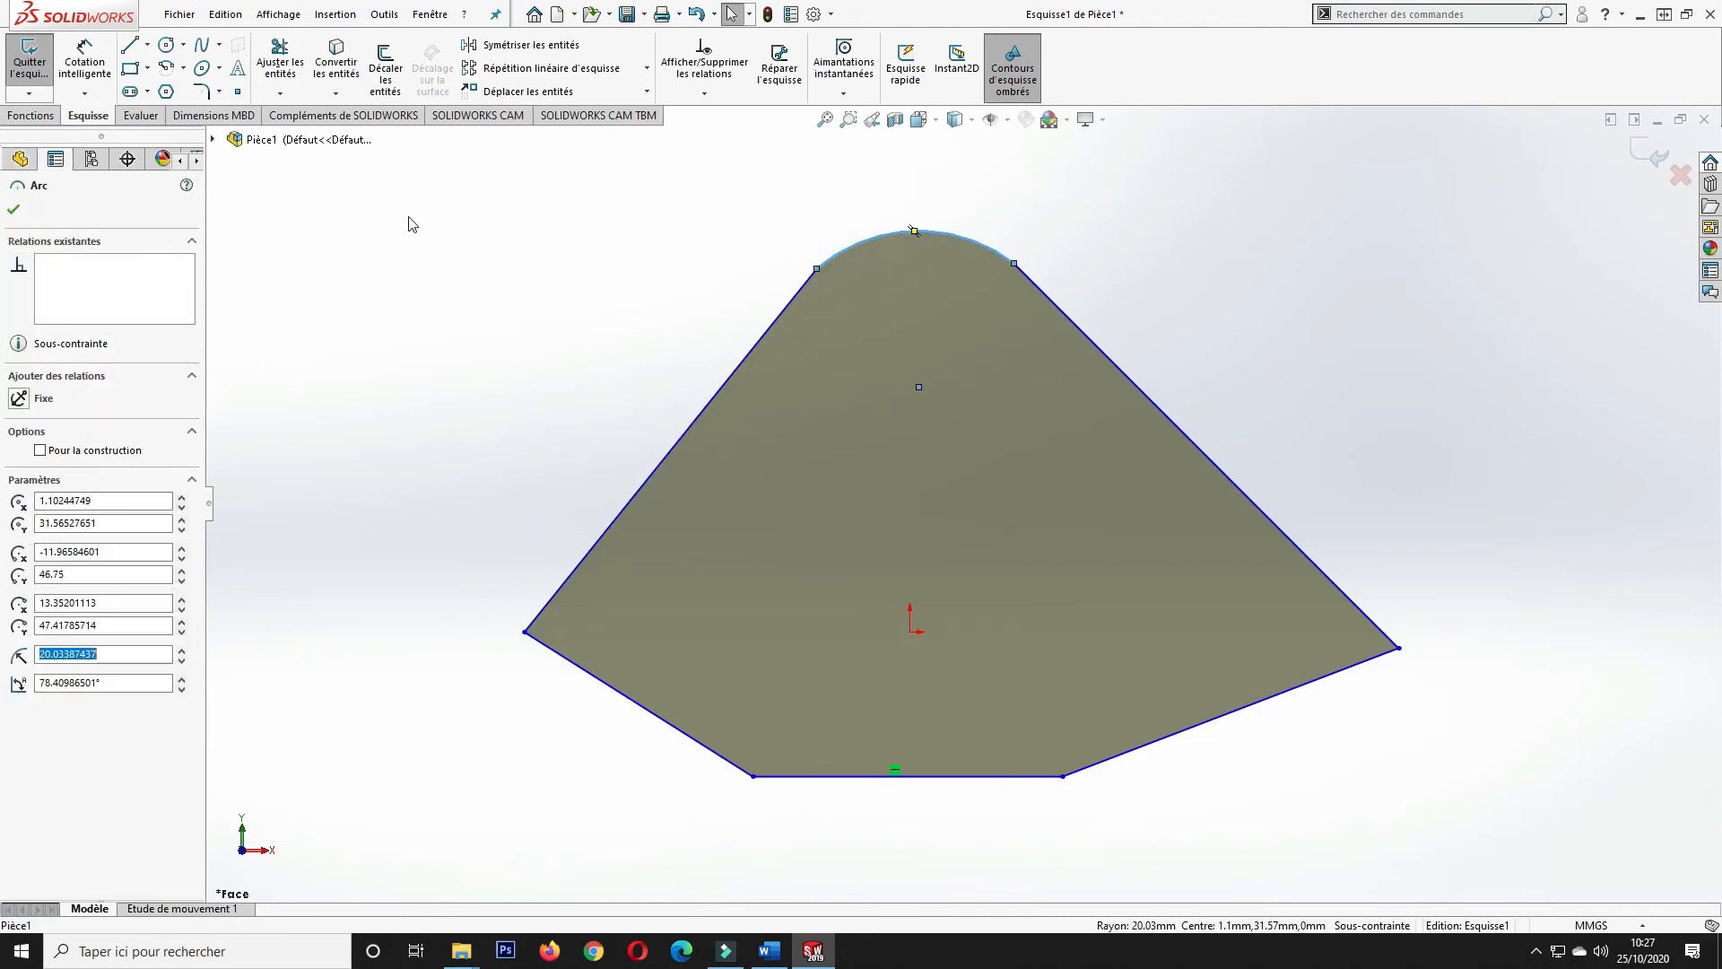
pyautogui.click(89, 76)
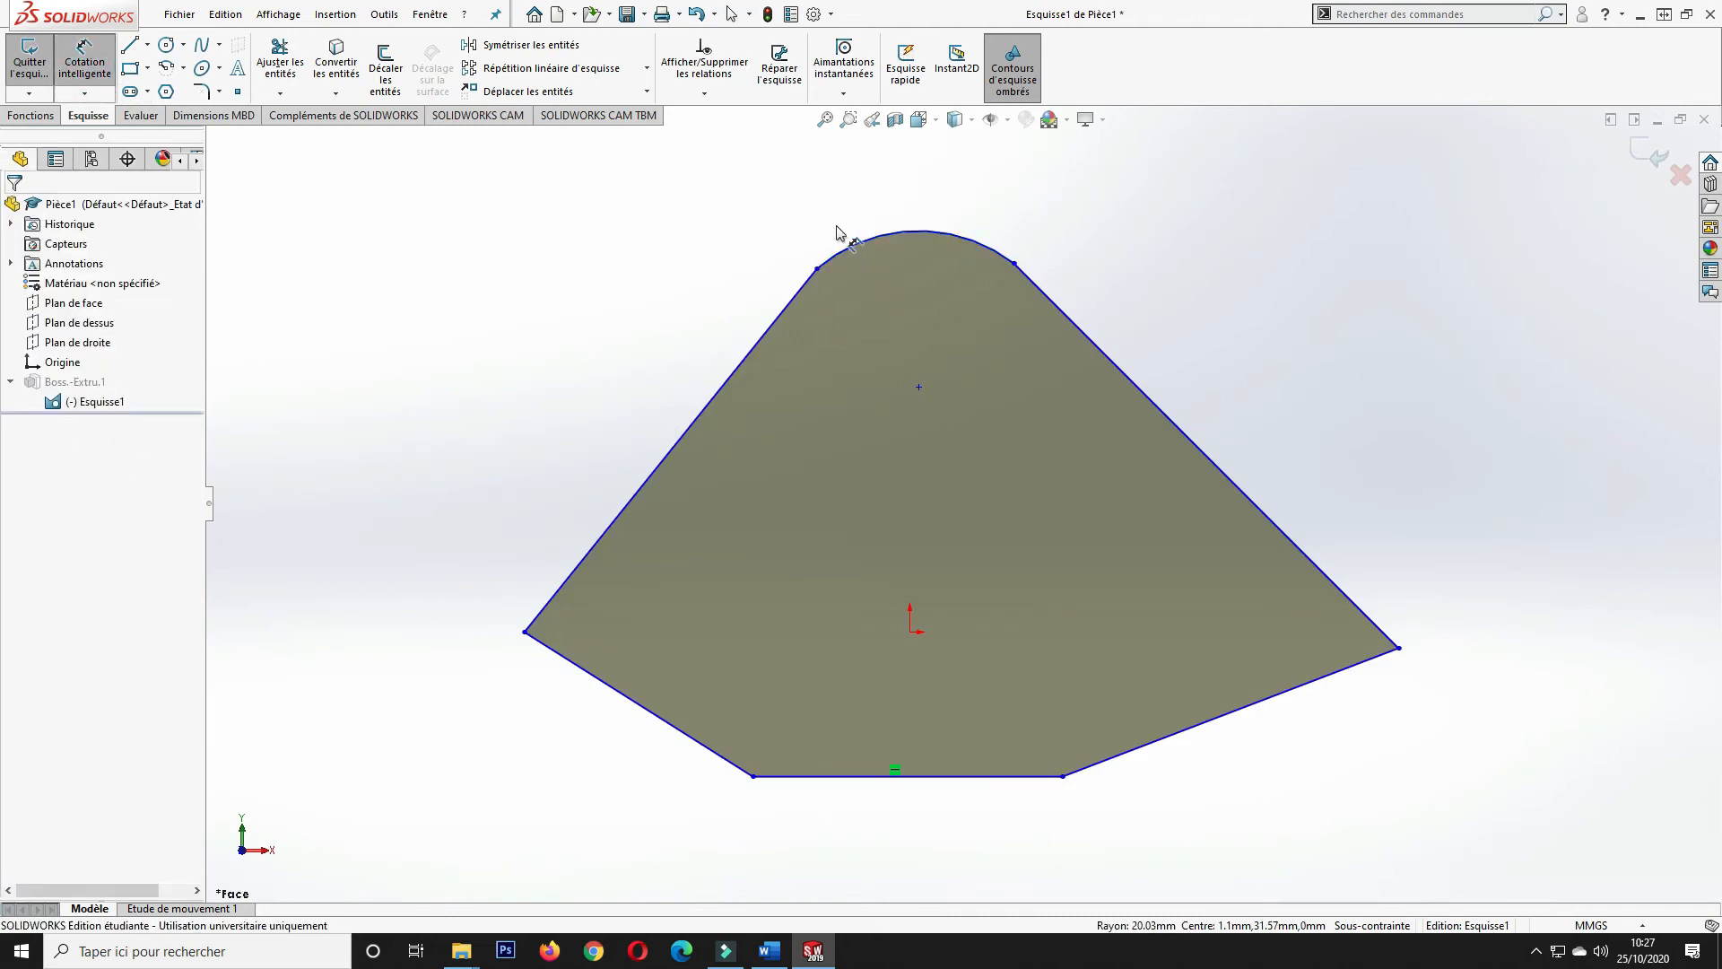
pyautogui.click(875, 238)
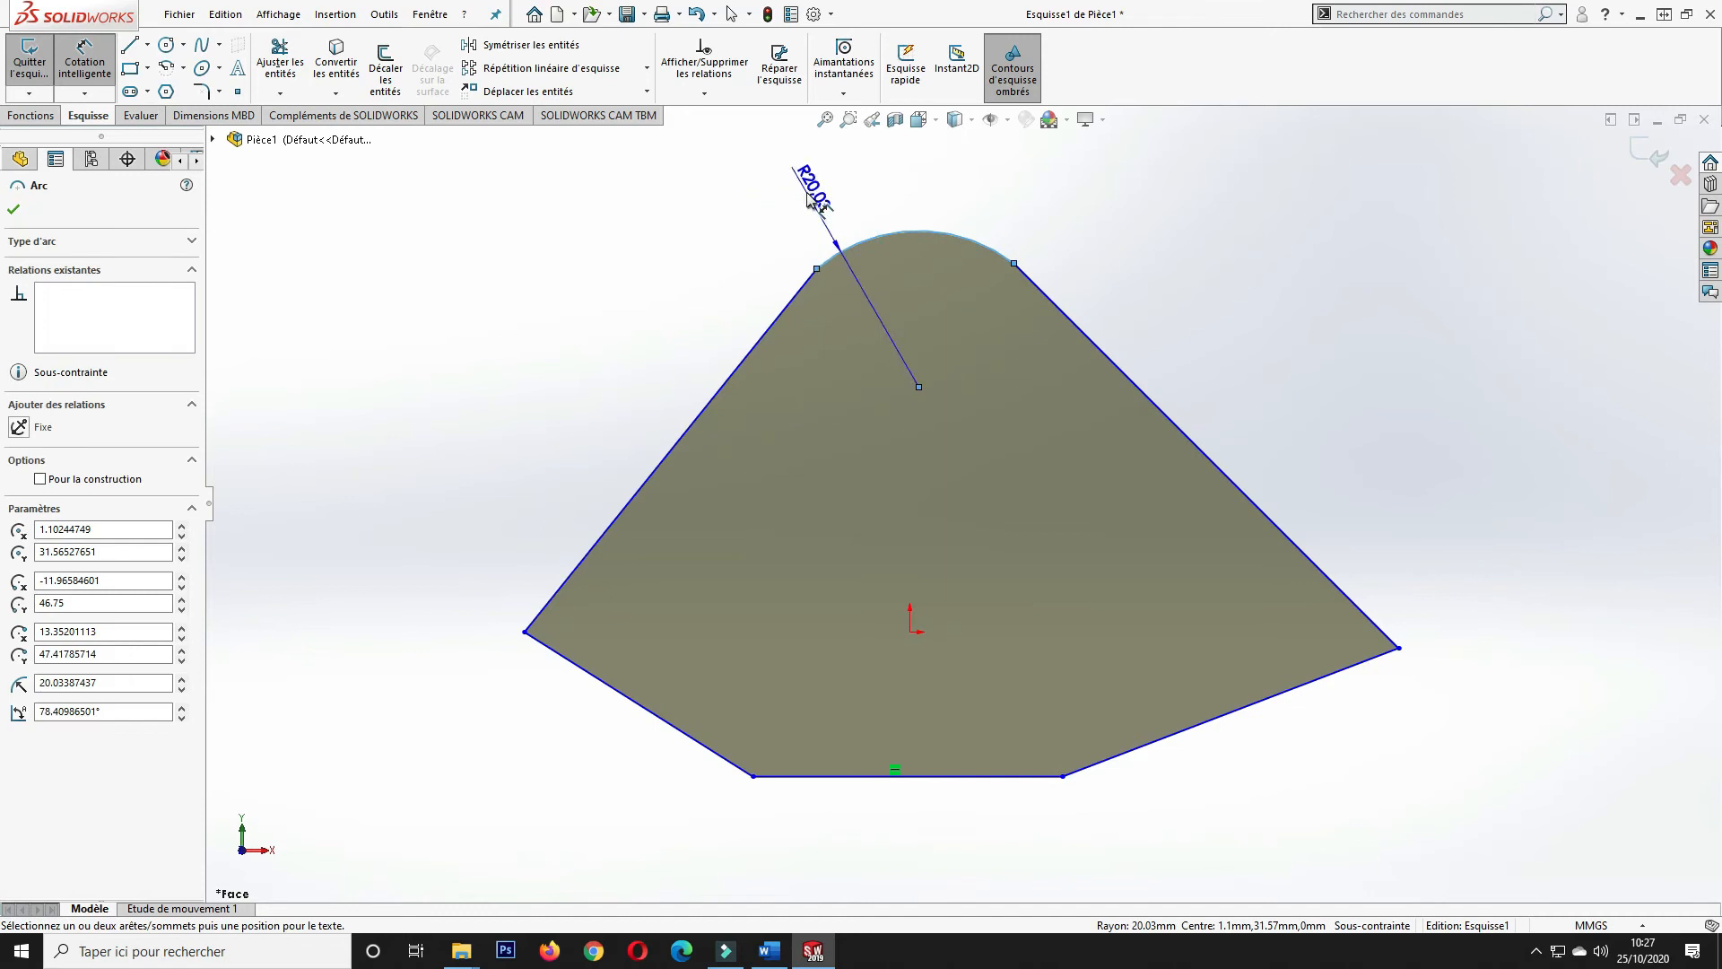
pyautogui.click(783, 247)
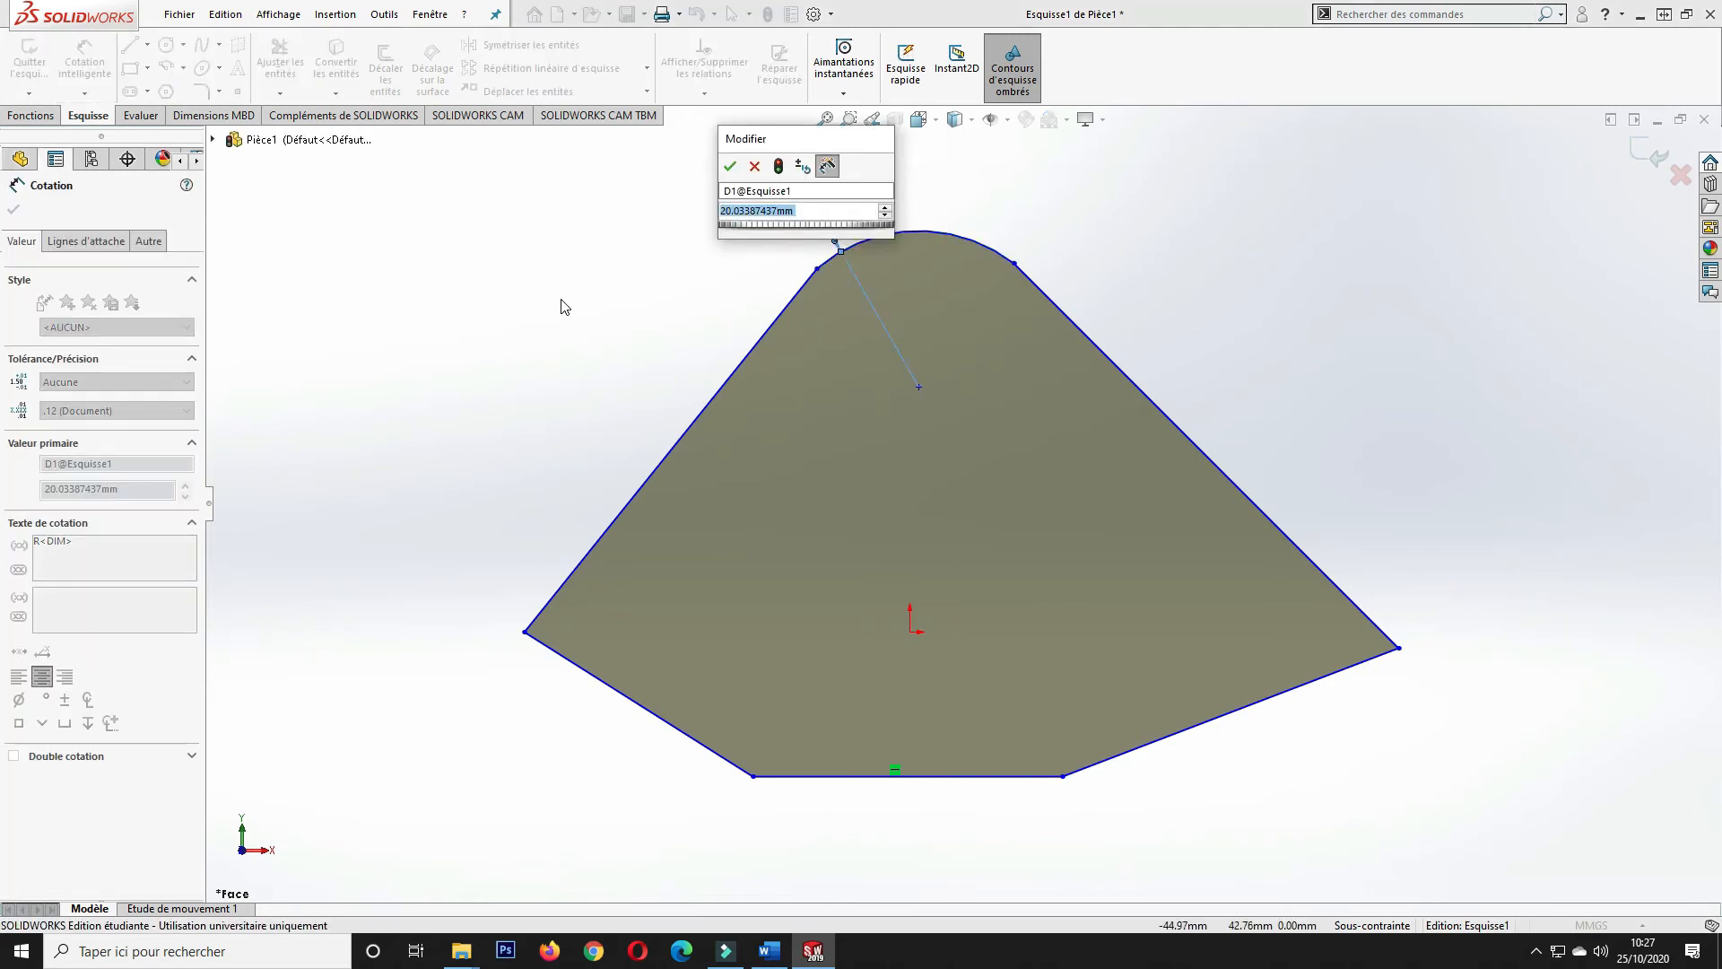
pyautogui.write('20')
pyautogui.press('Return')
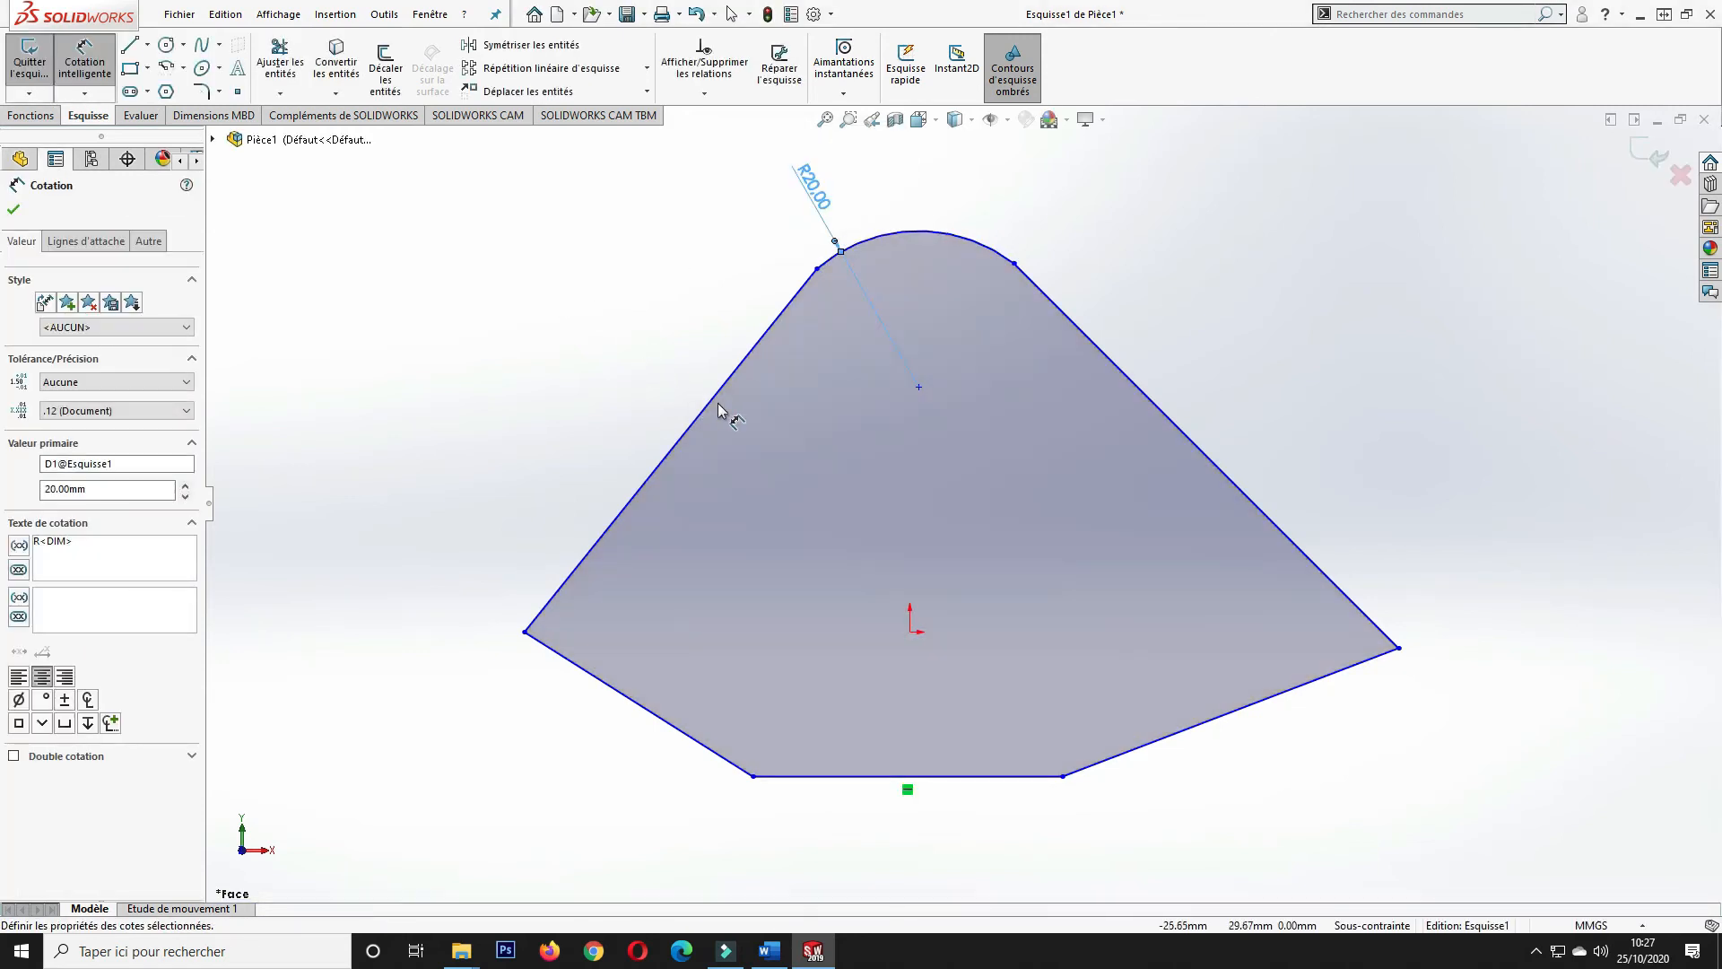
# - Dimension the long slanted line on the profile's left side and set its length to 60 mm
pyautogui.click(704, 414)
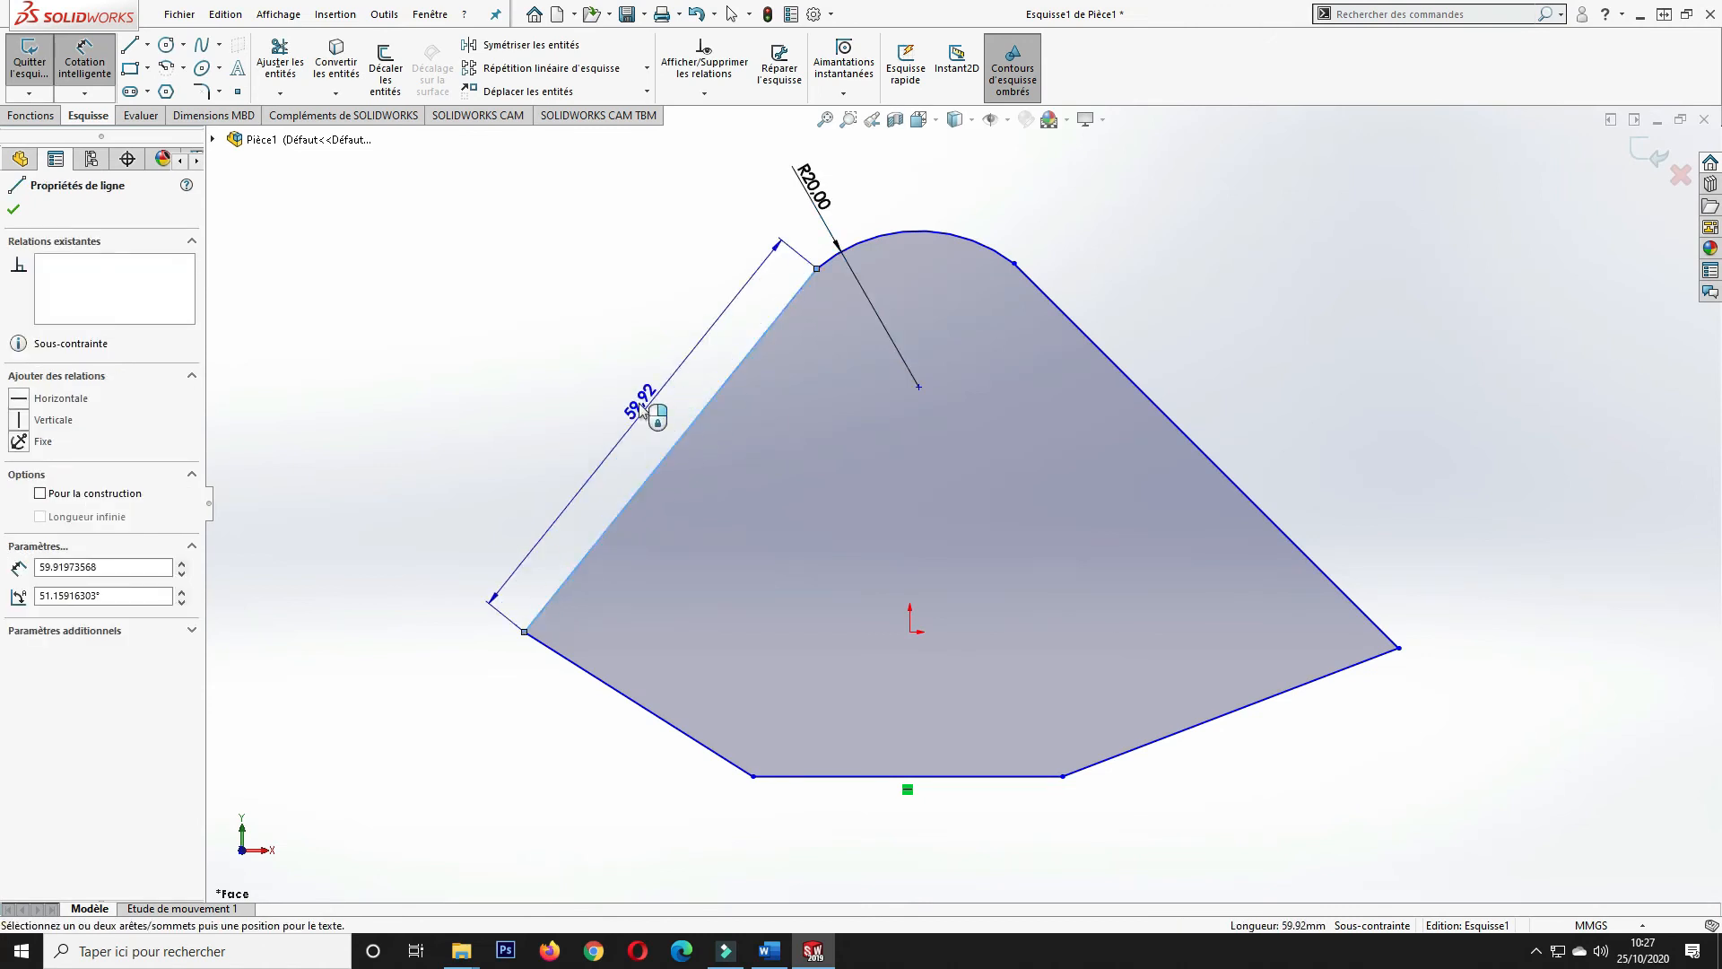
pyautogui.click(610, 398)
pyautogui.write('60')
pyautogui.press('Return')
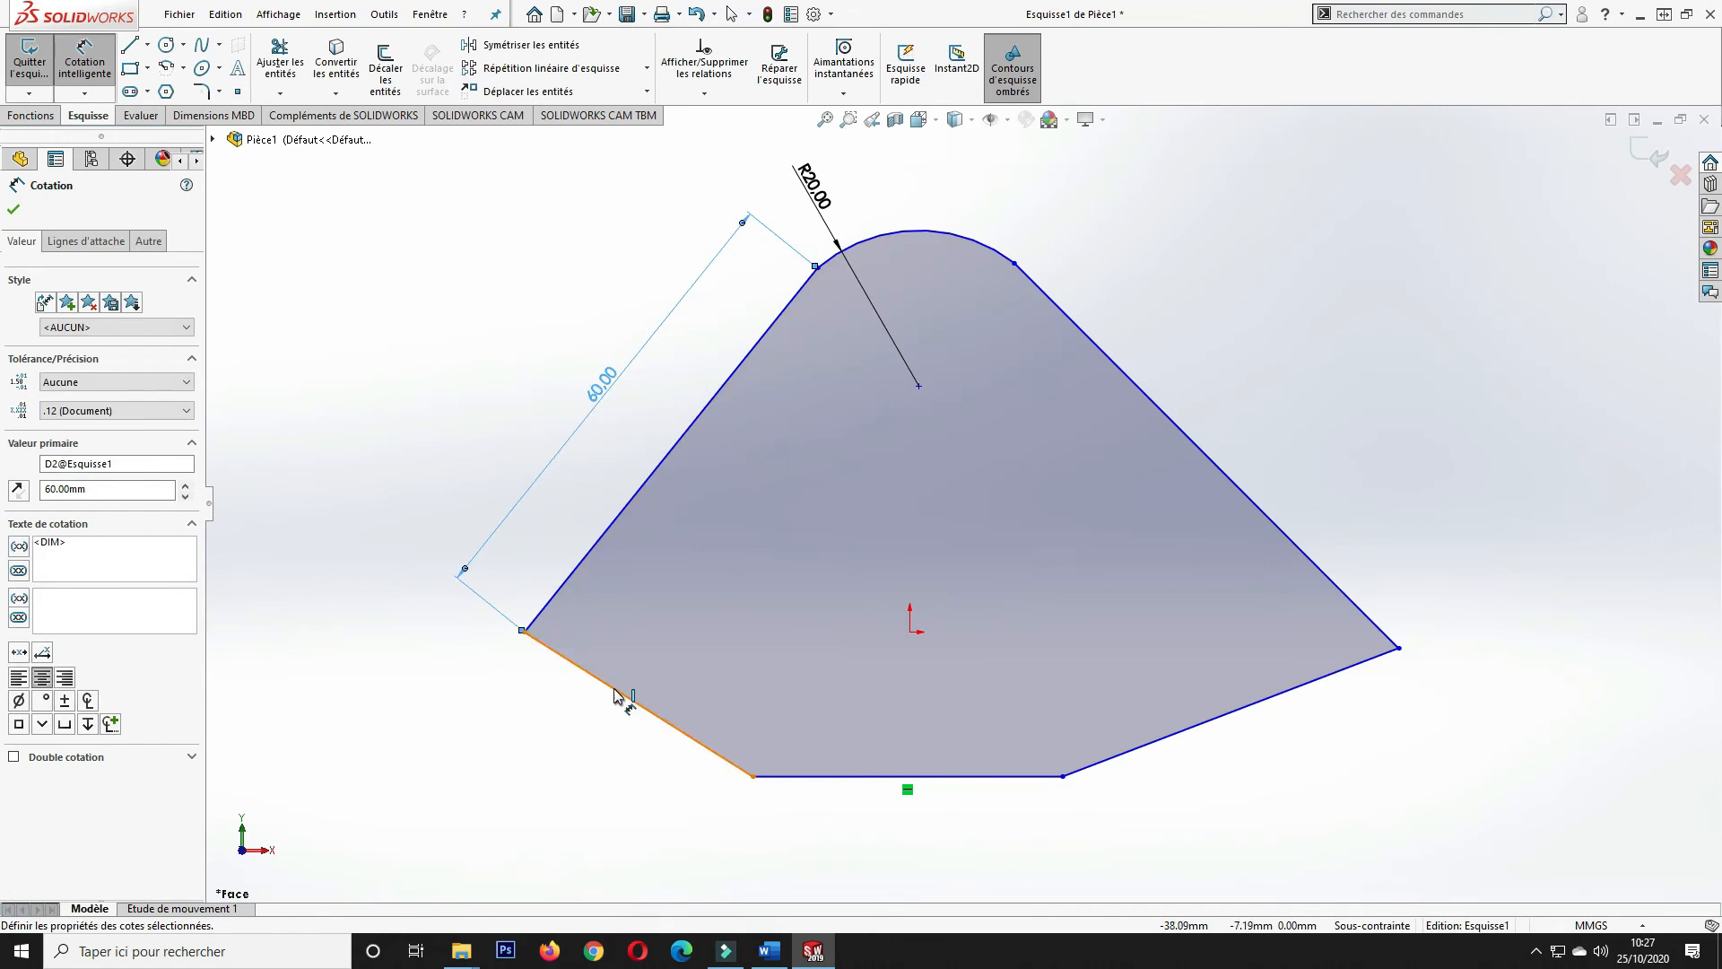
# - Dimension the short slanted line at the profile's lower left and set its length to 35 mm
pyautogui.click(613, 693)
pyautogui.click(578, 760)
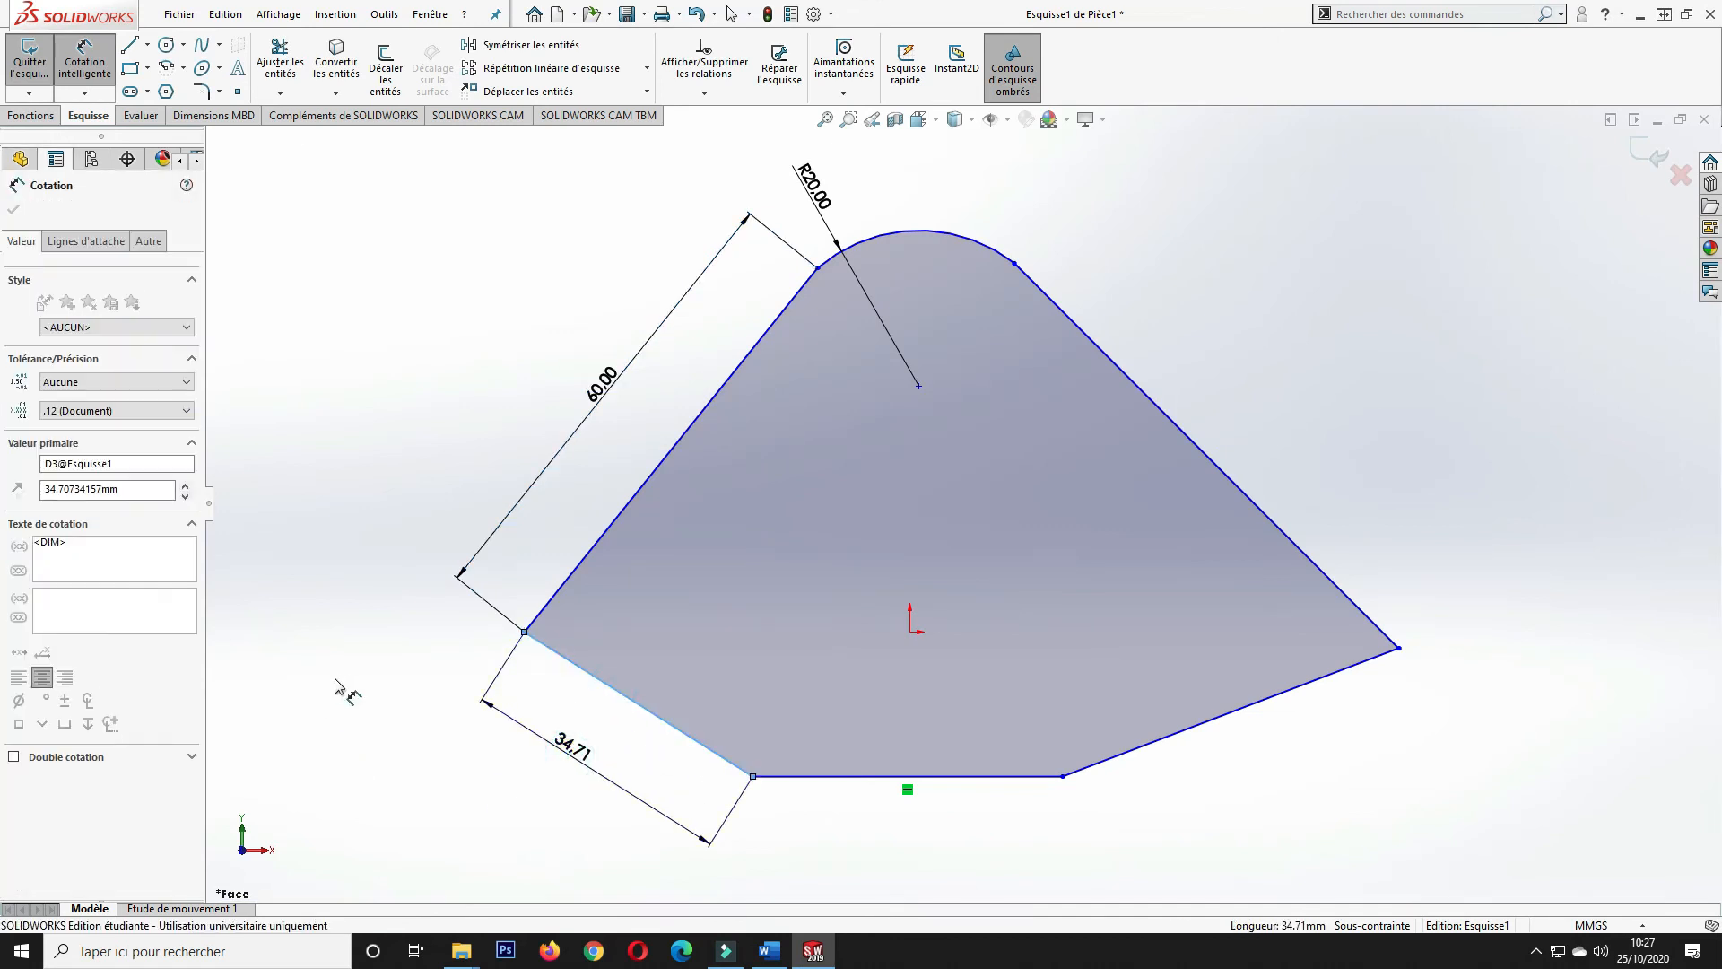
pyautogui.write('35')
pyautogui.press('Return')
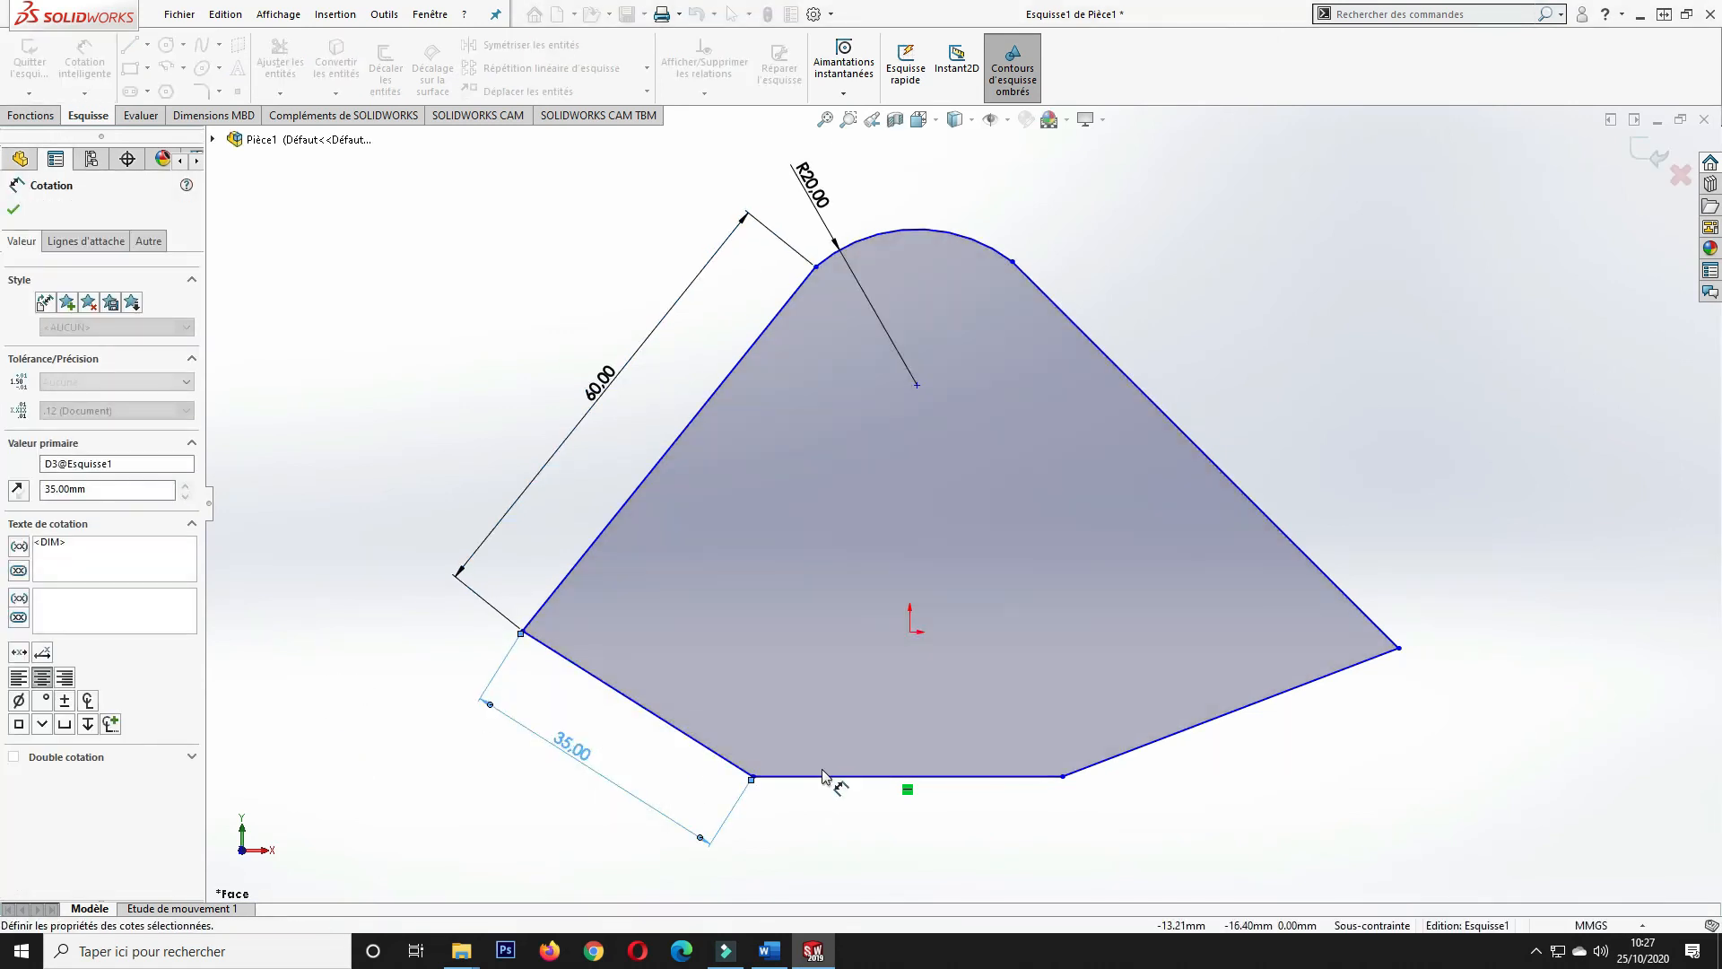
# - Dimension the horizontal bottom line of the profile, placing the dimension below it, and set its length to 40 mm
pyautogui.click(827, 779)
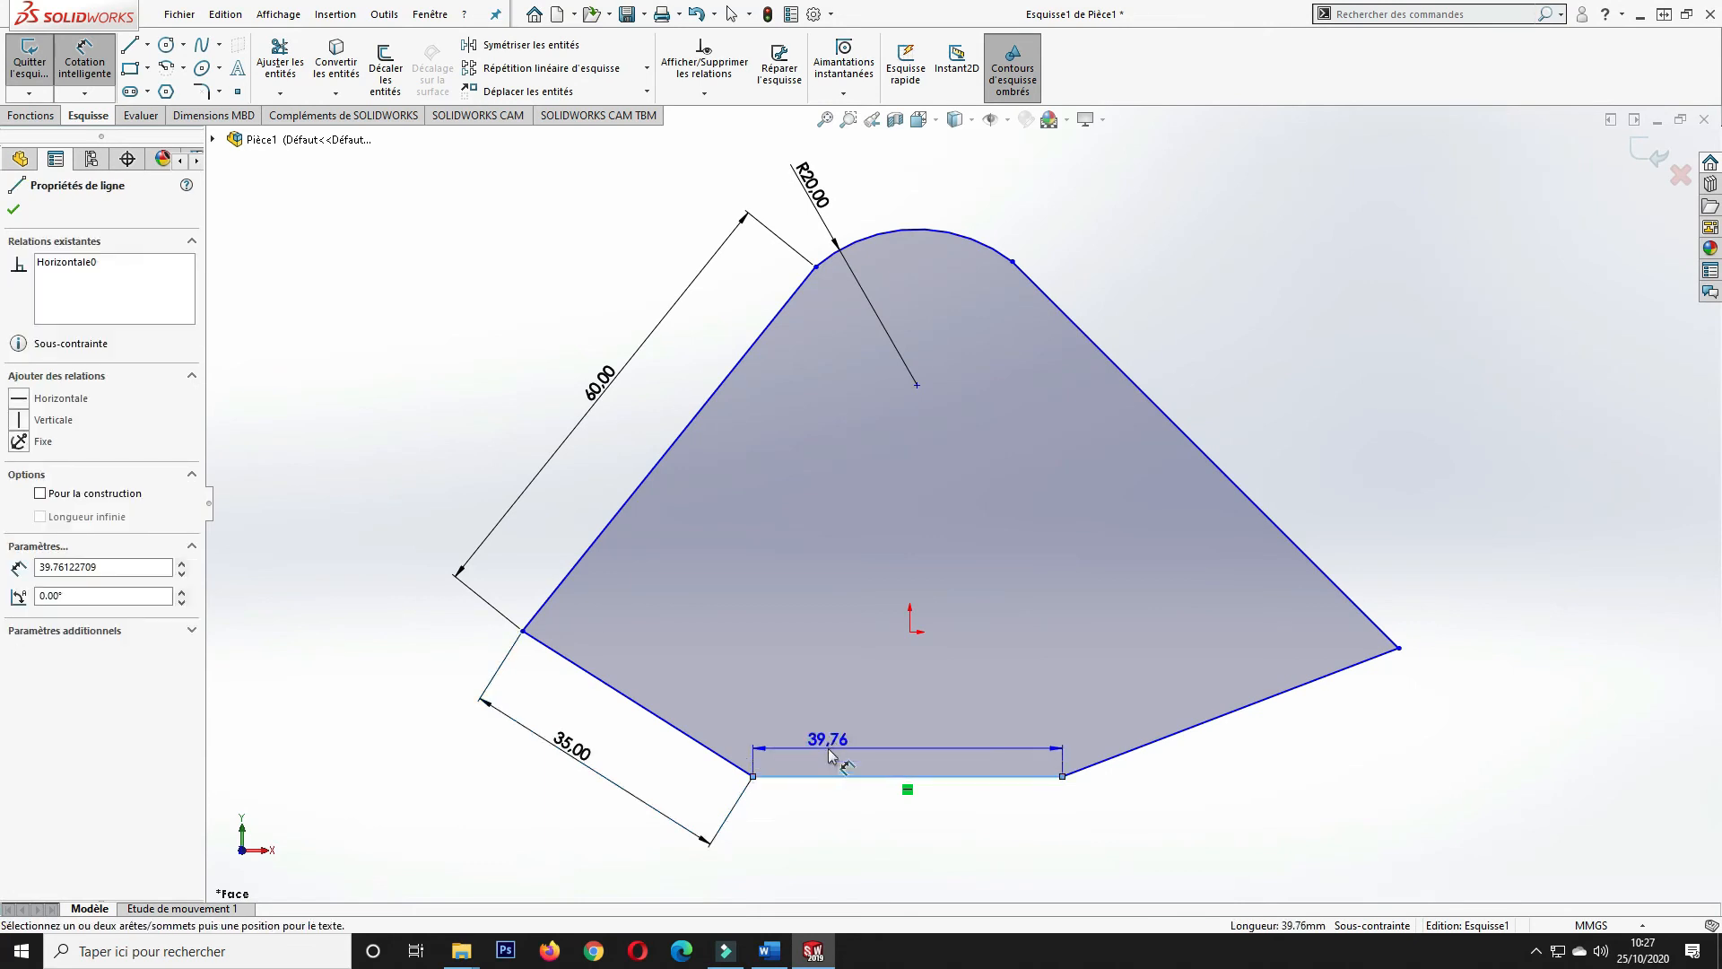
pyautogui.click(818, 848)
pyautogui.write('40')
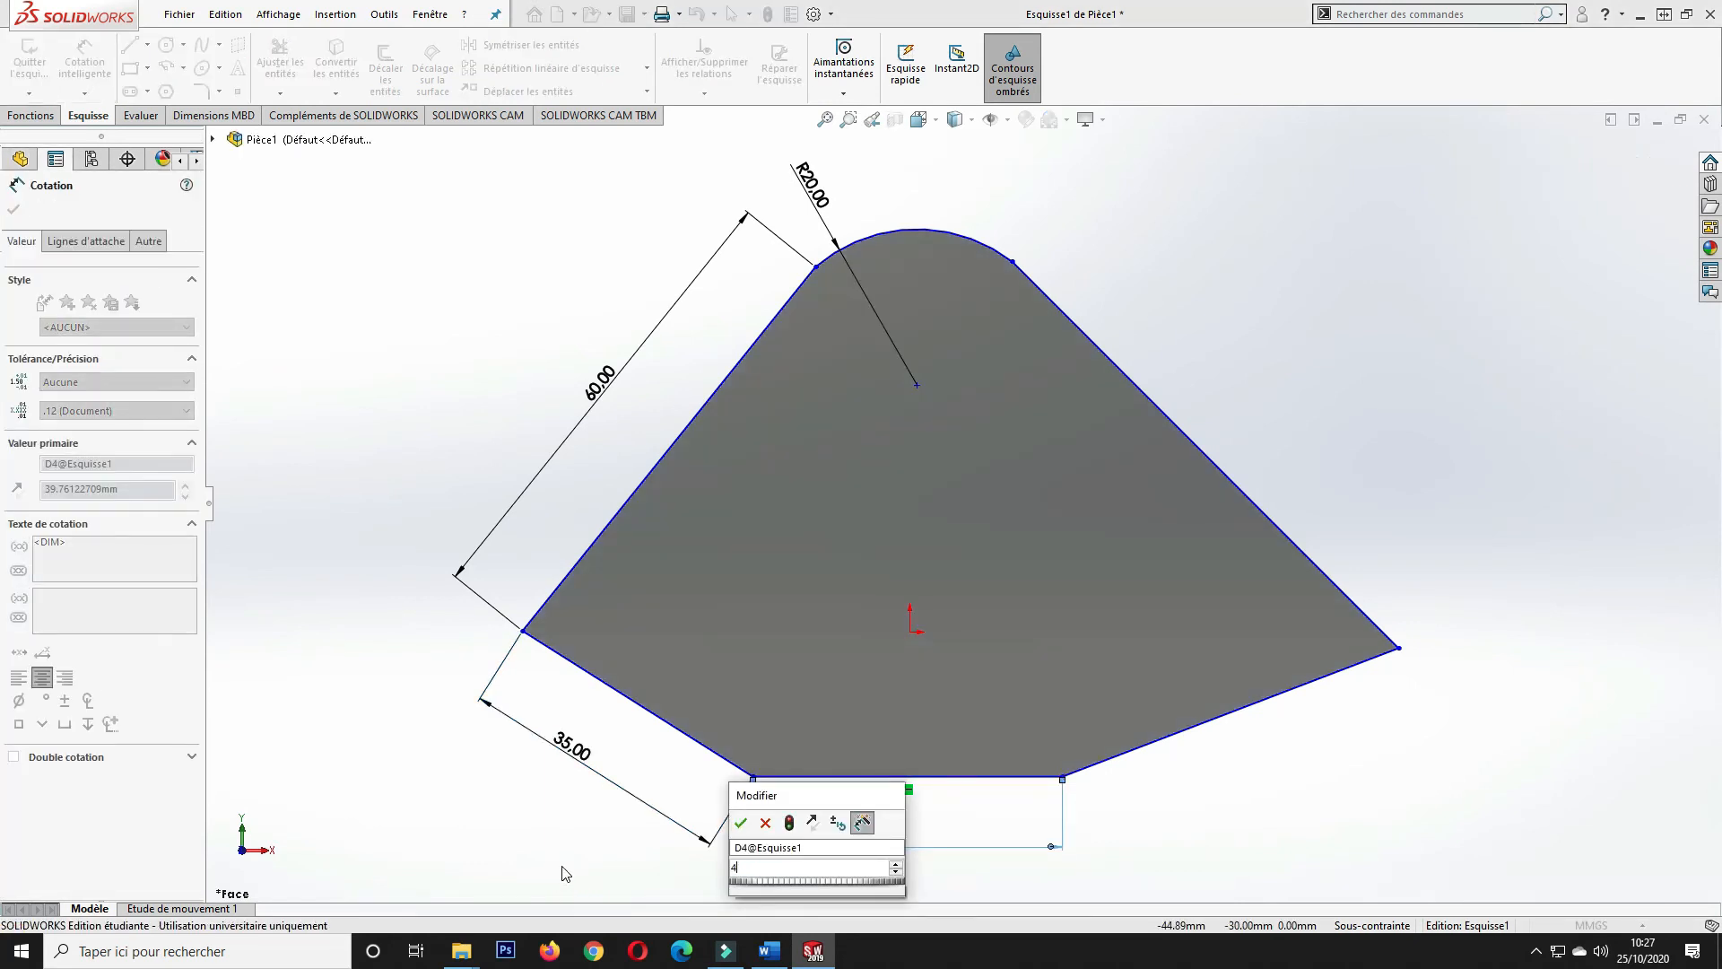
pyautogui.press('Return')
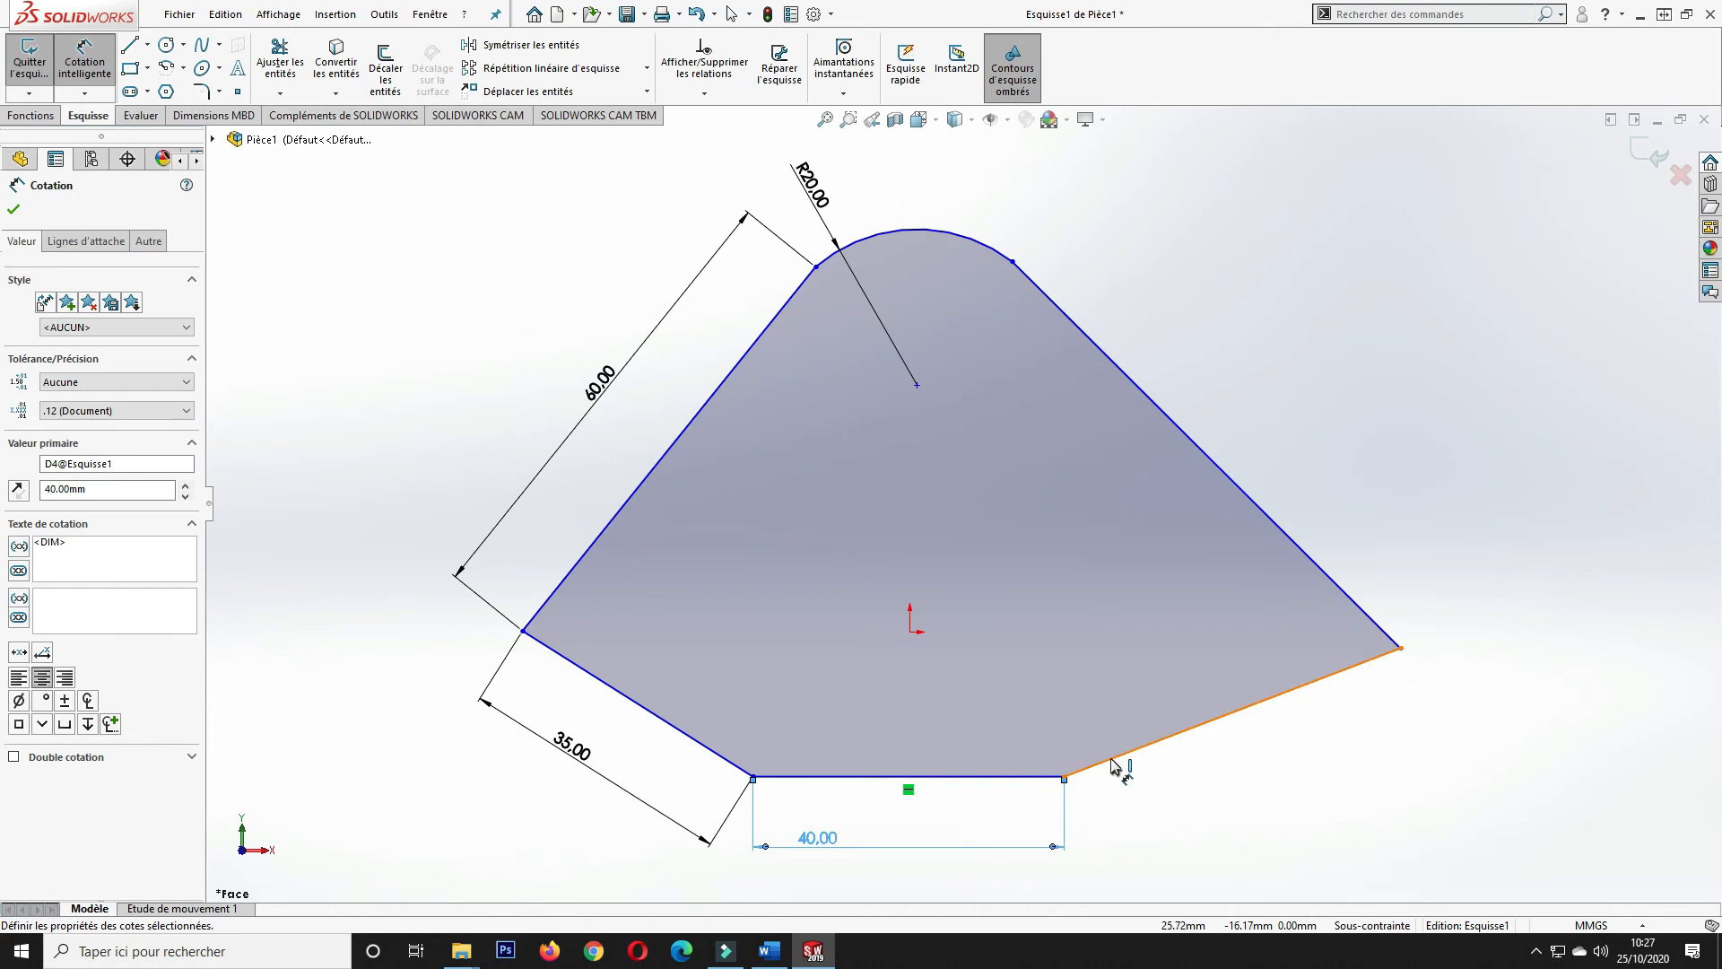
# - Dimension the slanted line at the profile's lower right and set its length to 50 mm
pyautogui.click(1111, 759)
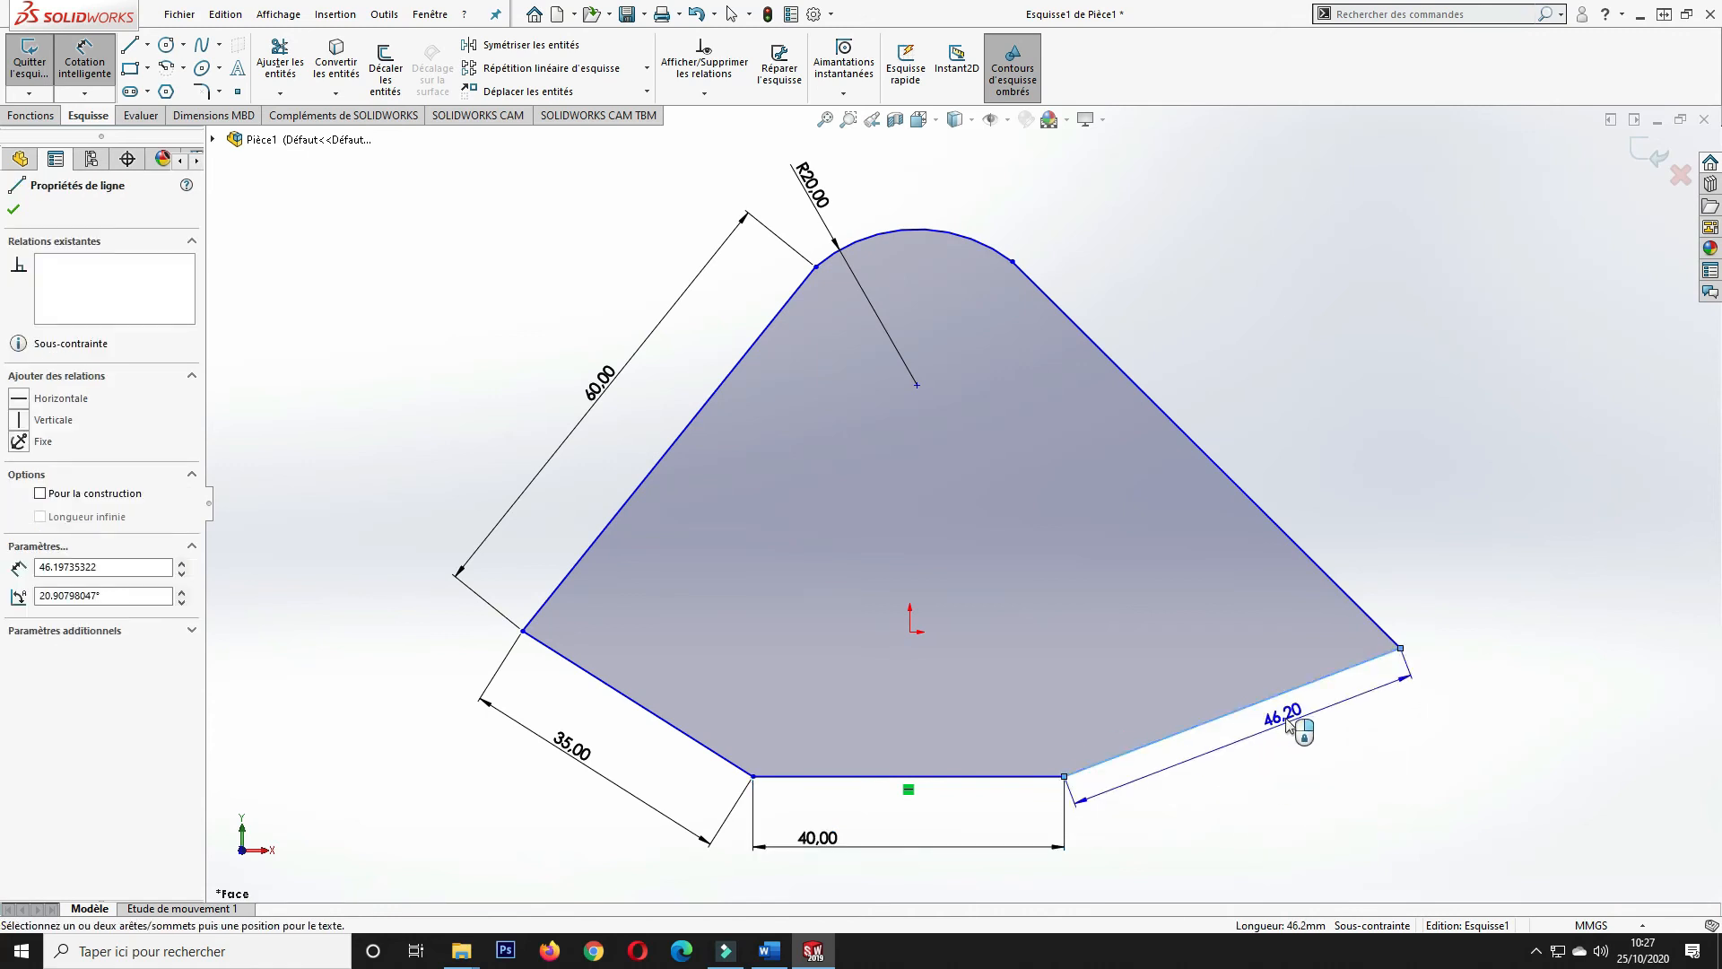
pyautogui.click(1314, 754)
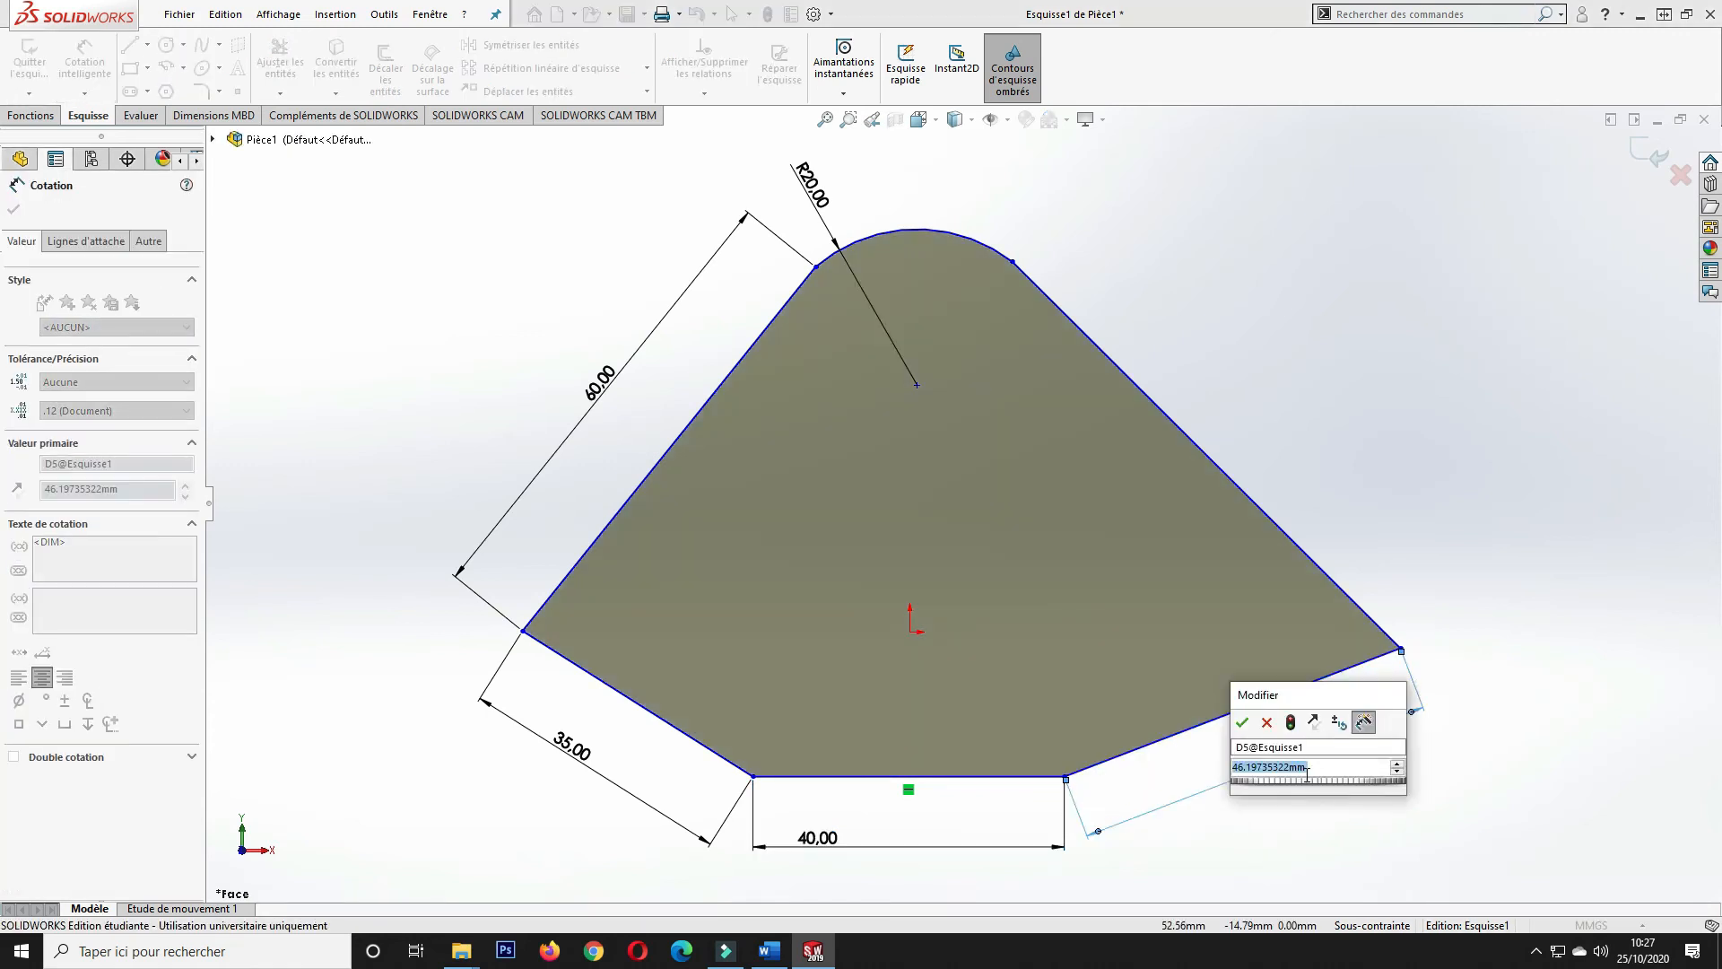
pyautogui.write('50')
pyautogui.press('Return')
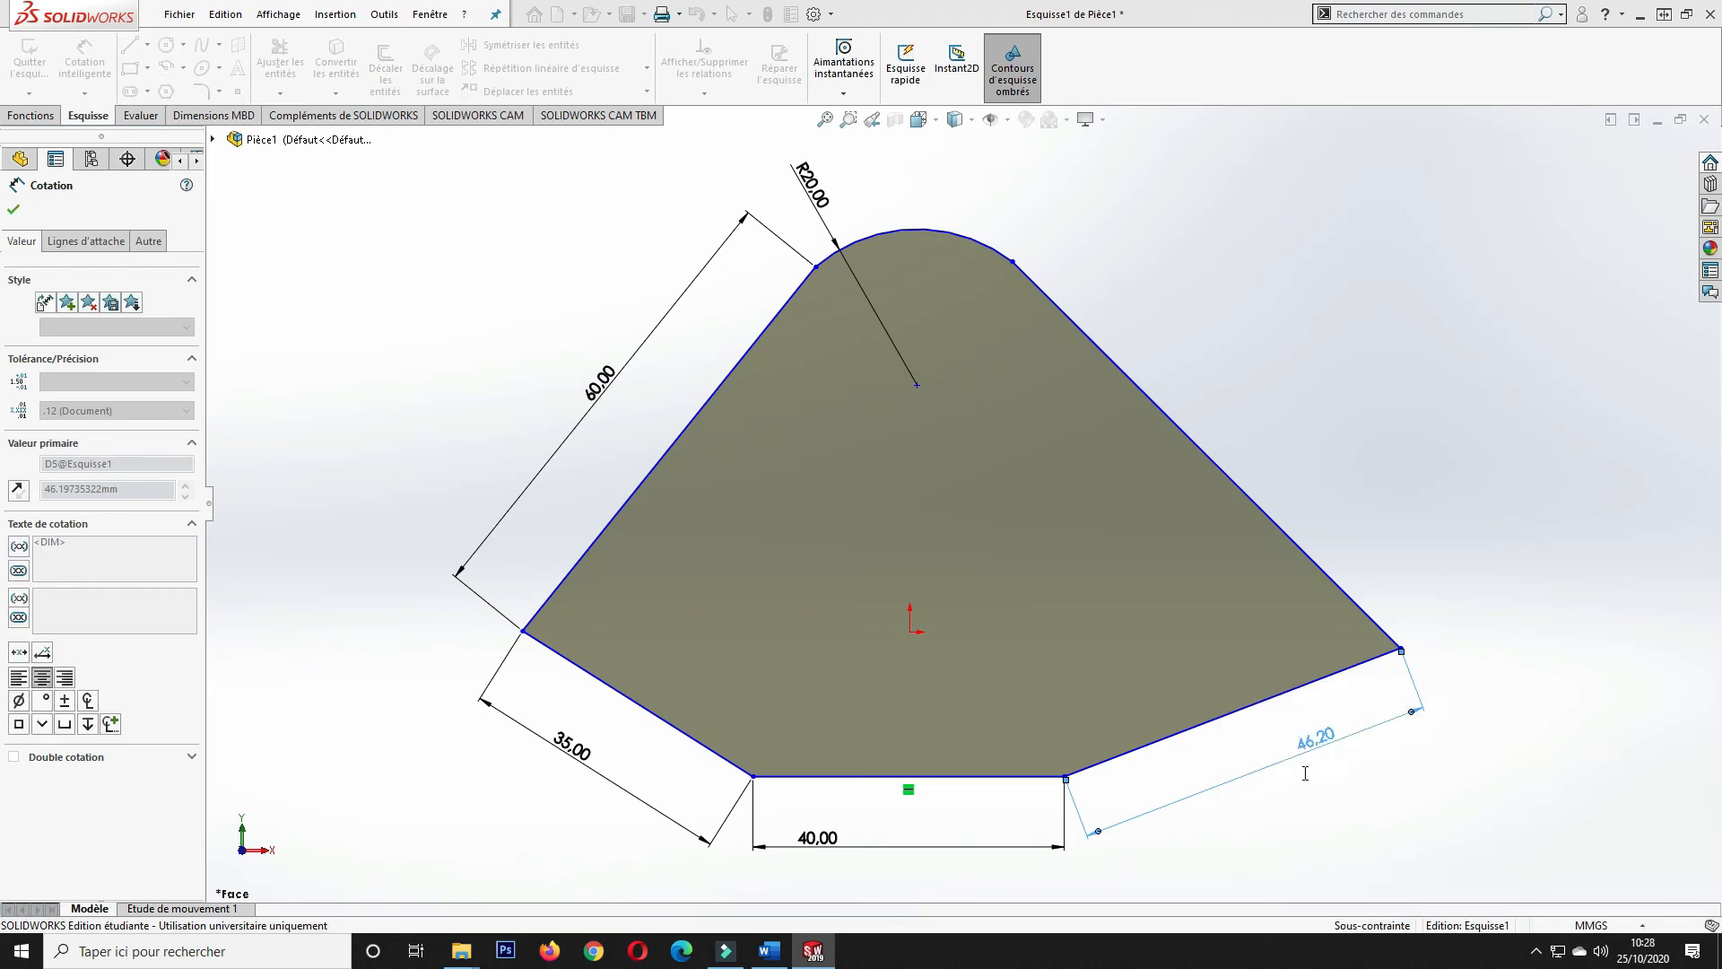
# - Dimension the long slanted line on the profile's right side and set its length to 72 mm
pyautogui.click(1253, 482)
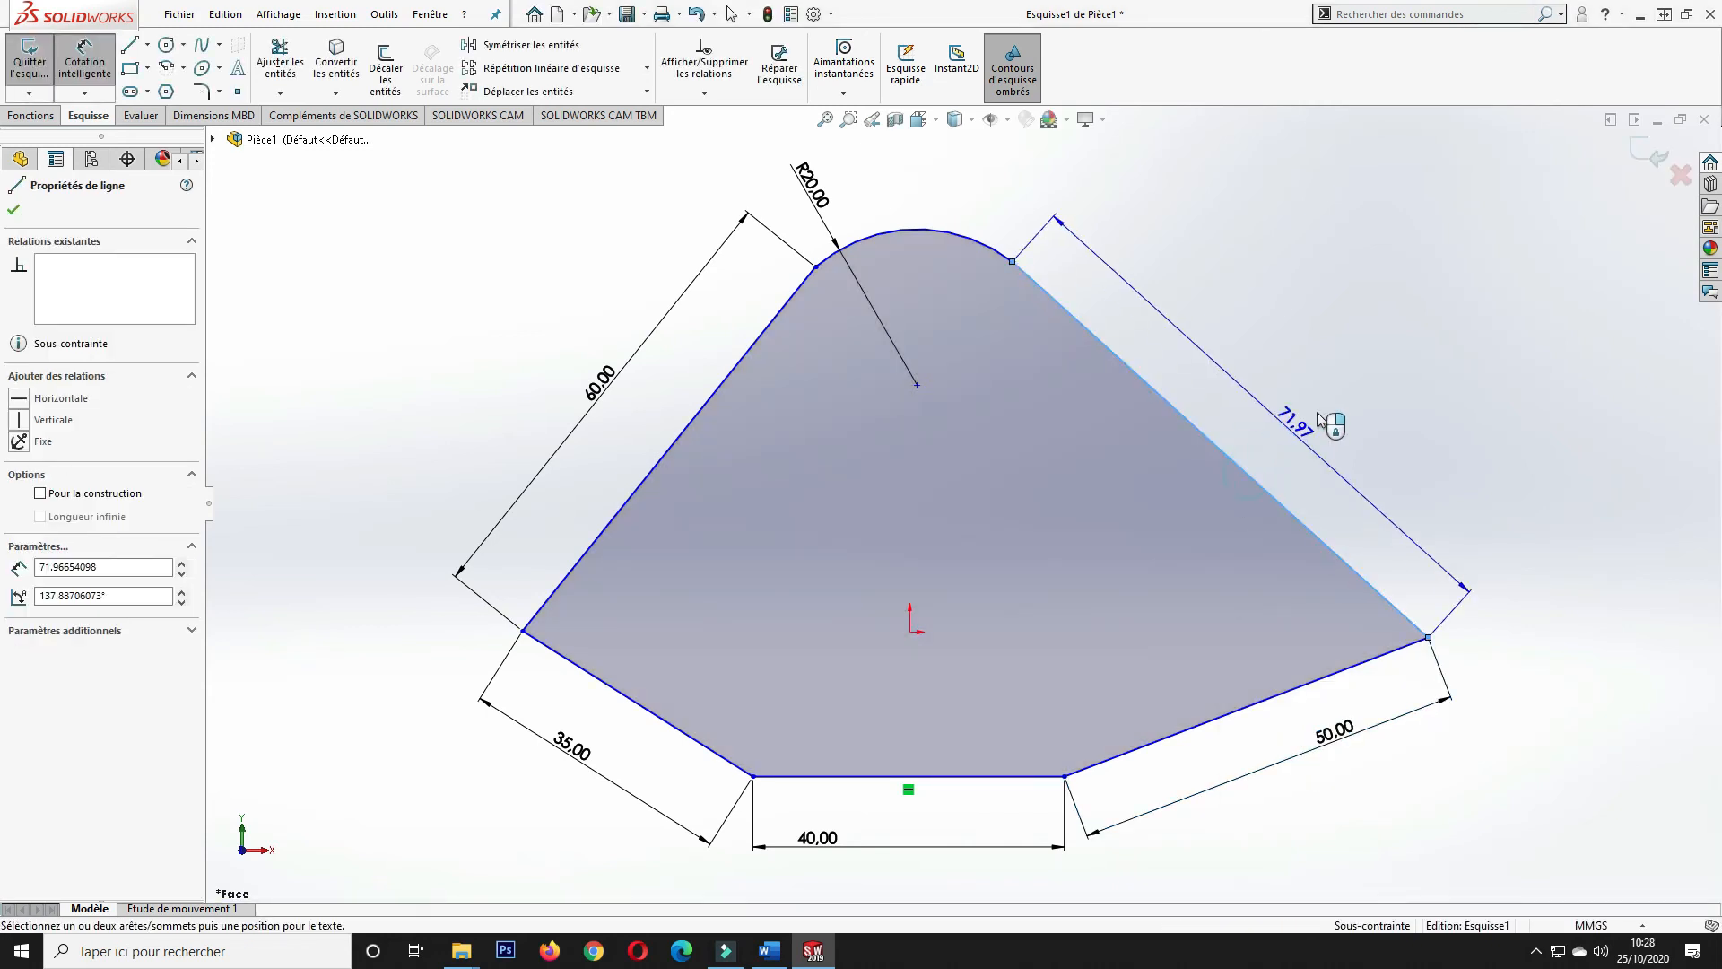
pyautogui.click(1332, 401)
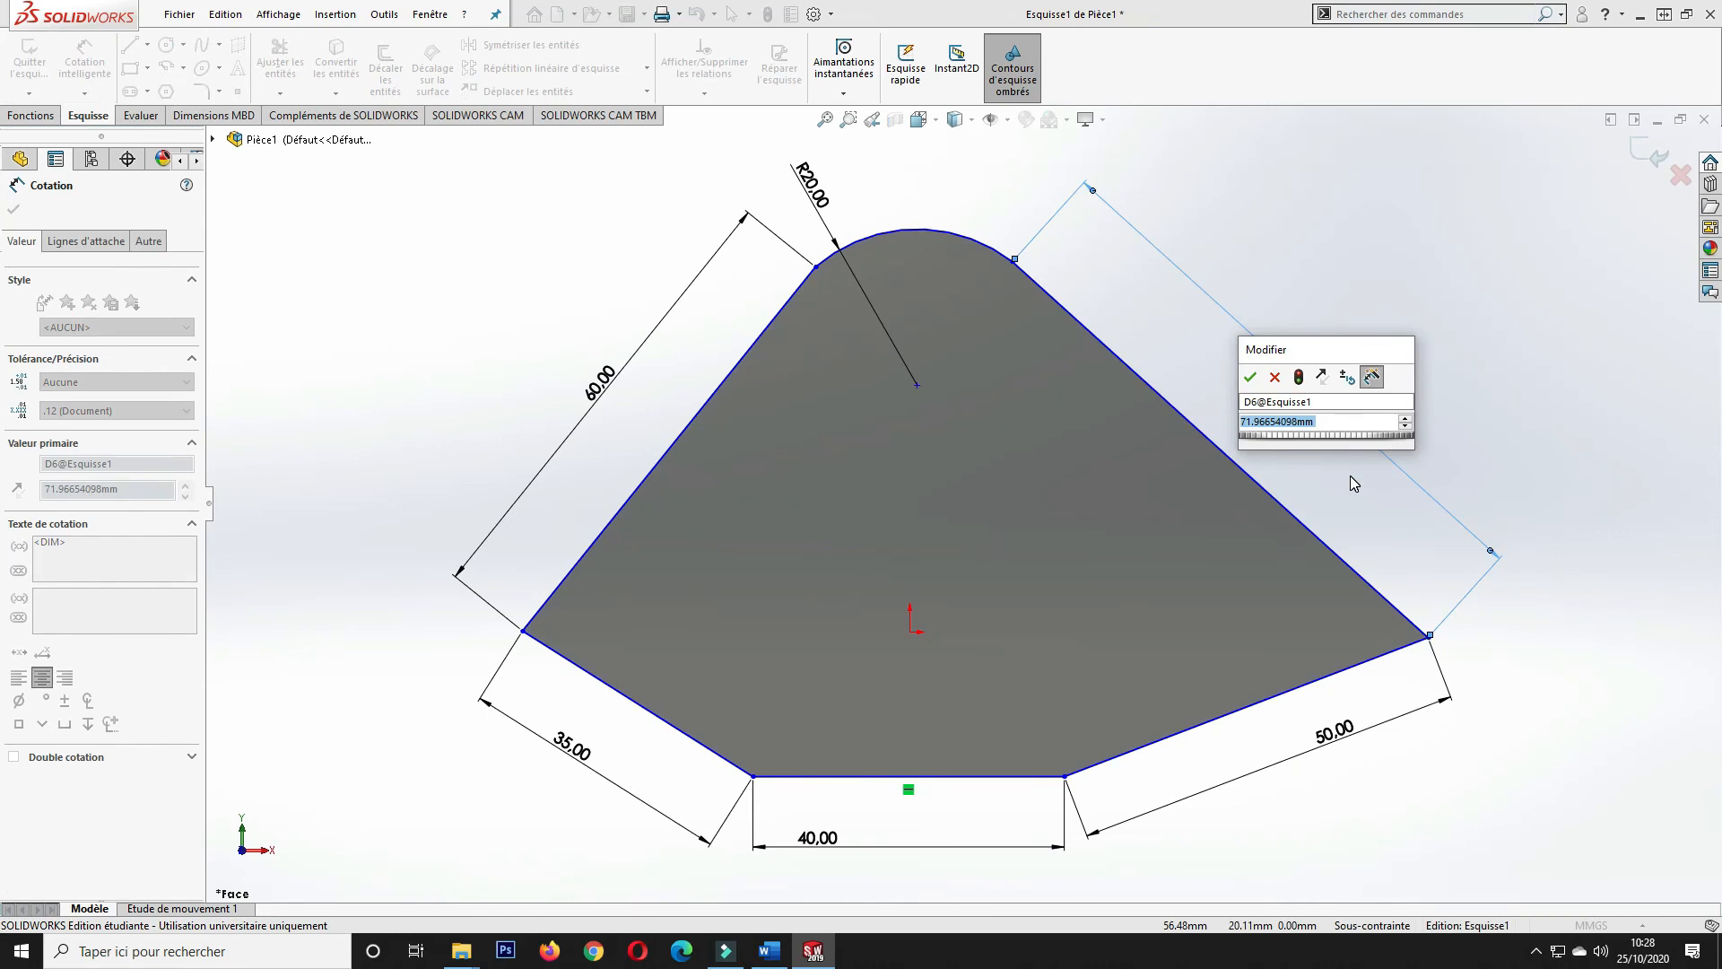
pyautogui.write('72')
pyautogui.press('Return')
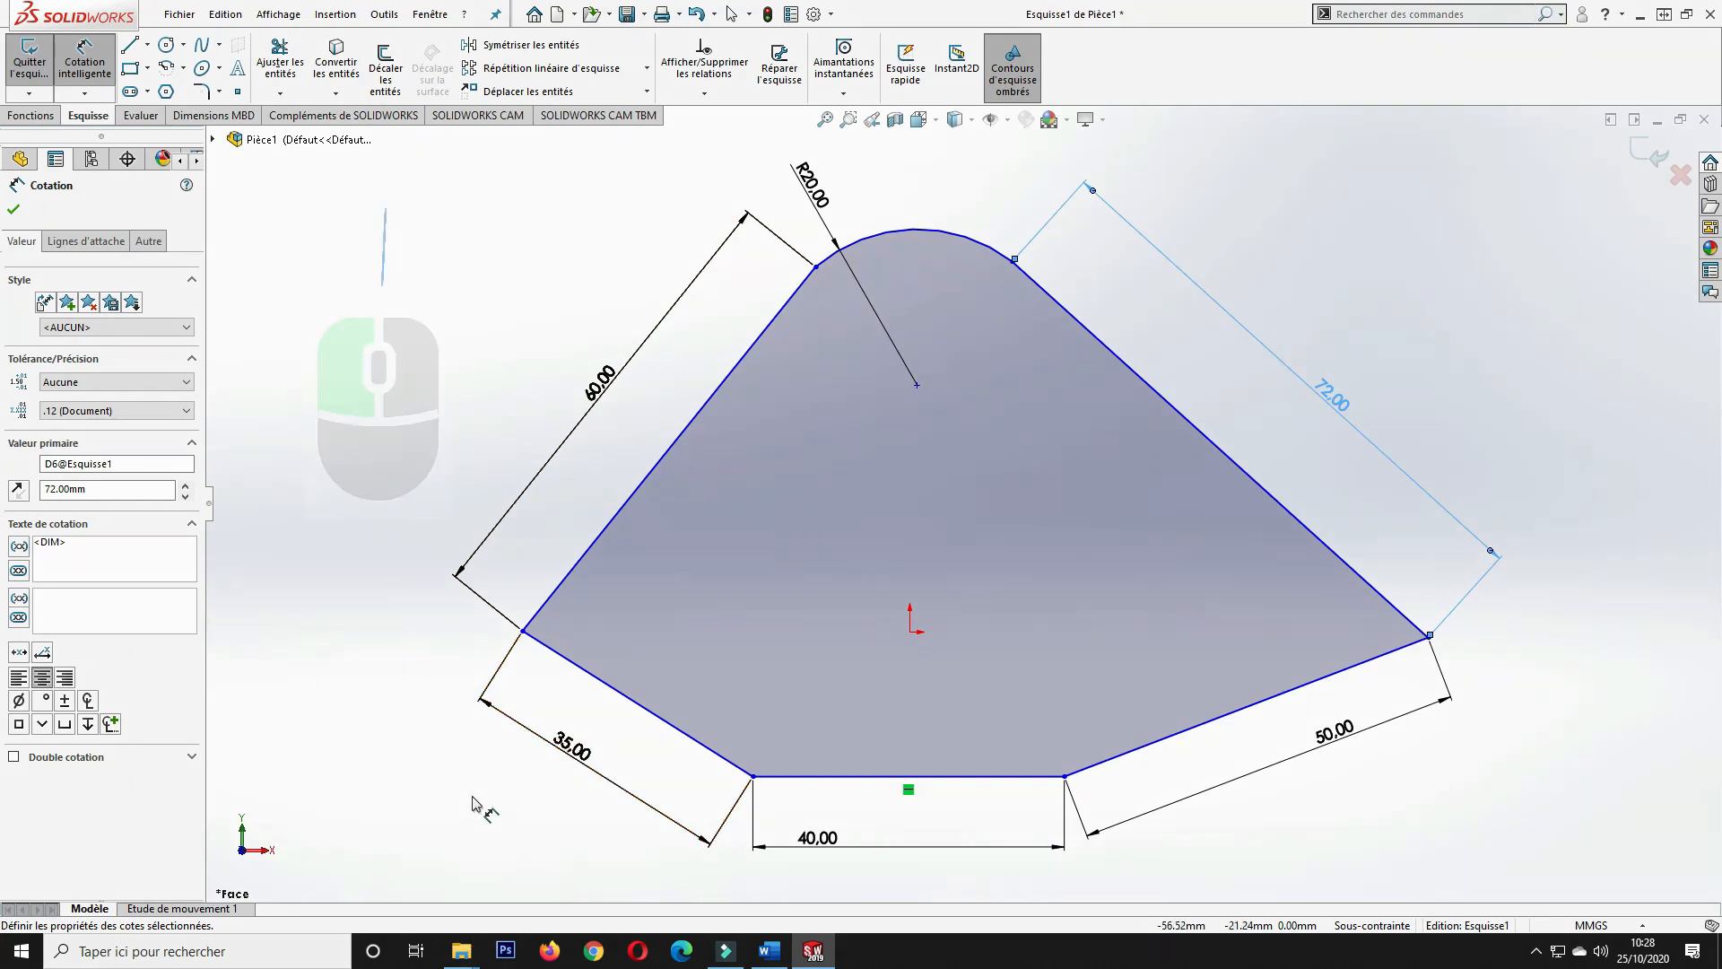
# - Change the existing length dimension of the lower-left slanted line to 40 mm
pyautogui.doubleClick(558, 751)
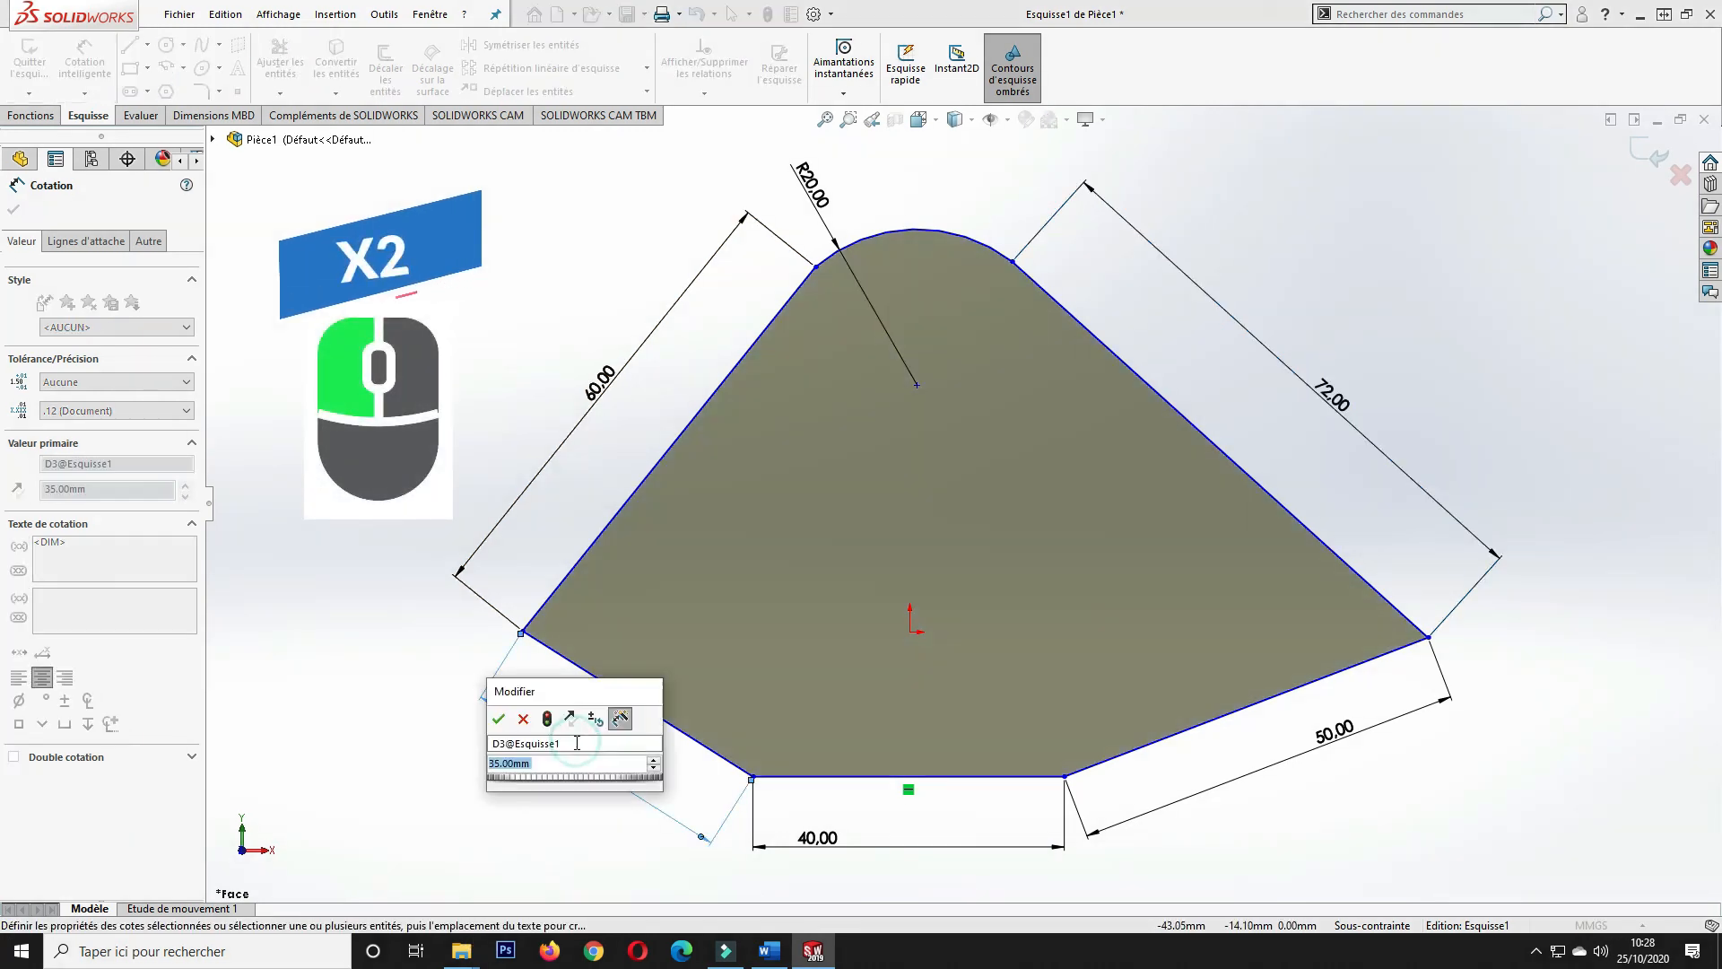
pyautogui.write('40')
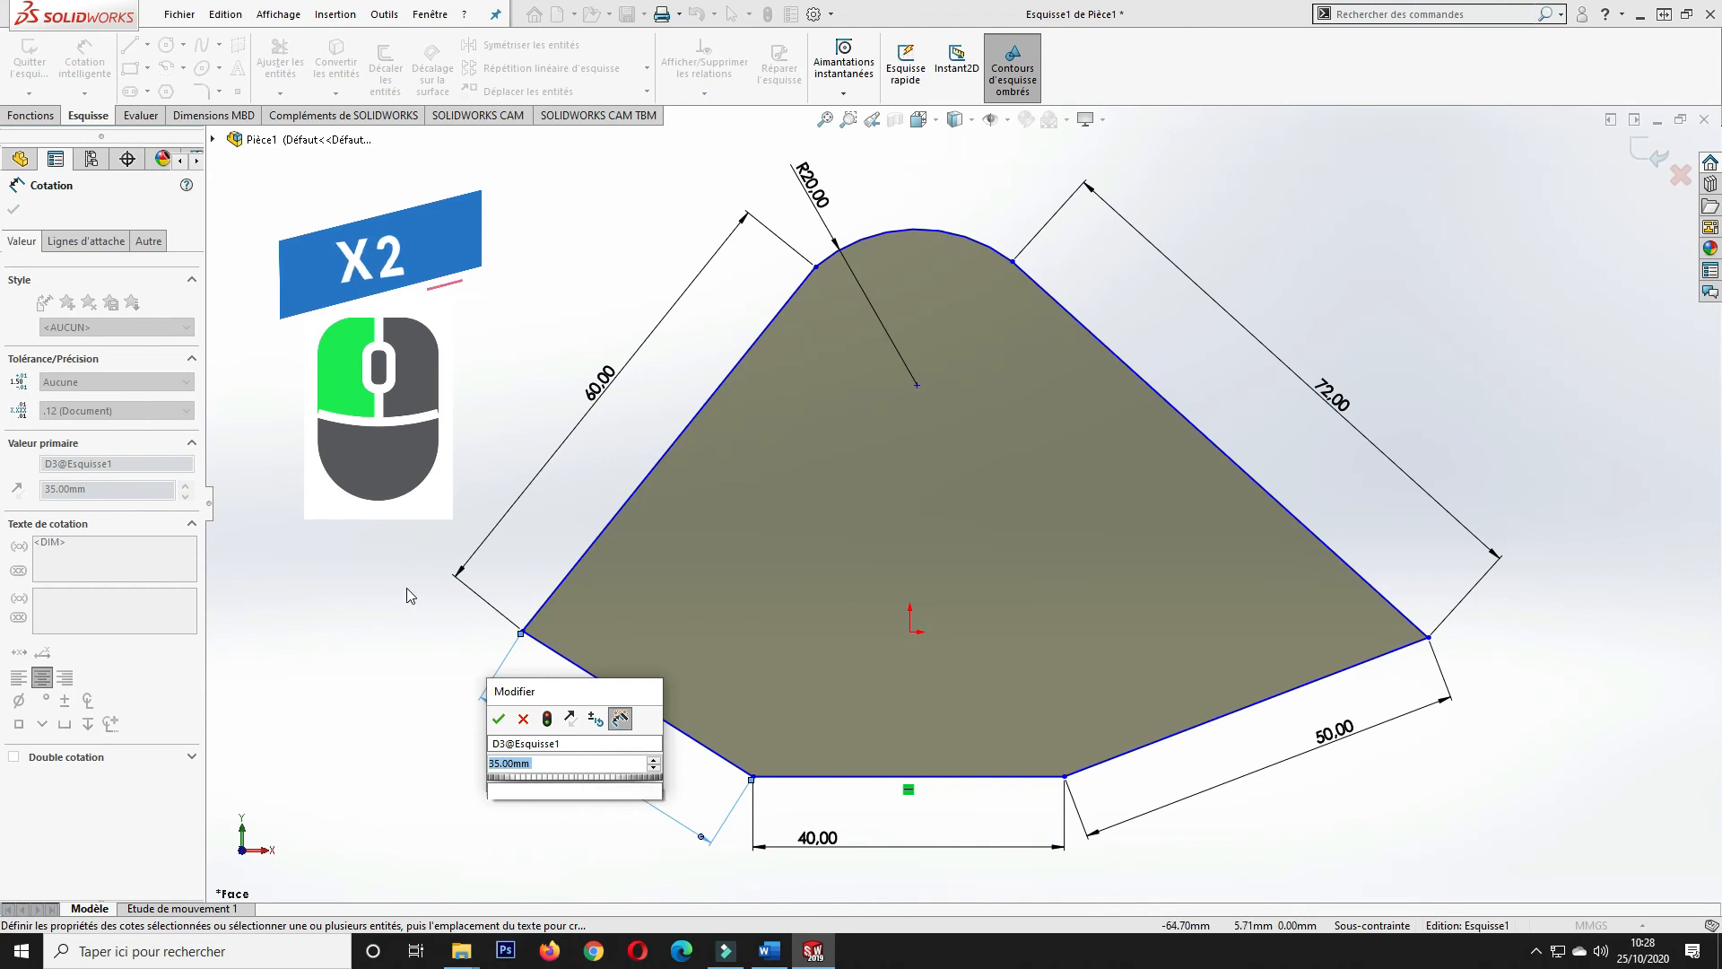
pyautogui.press('Return')
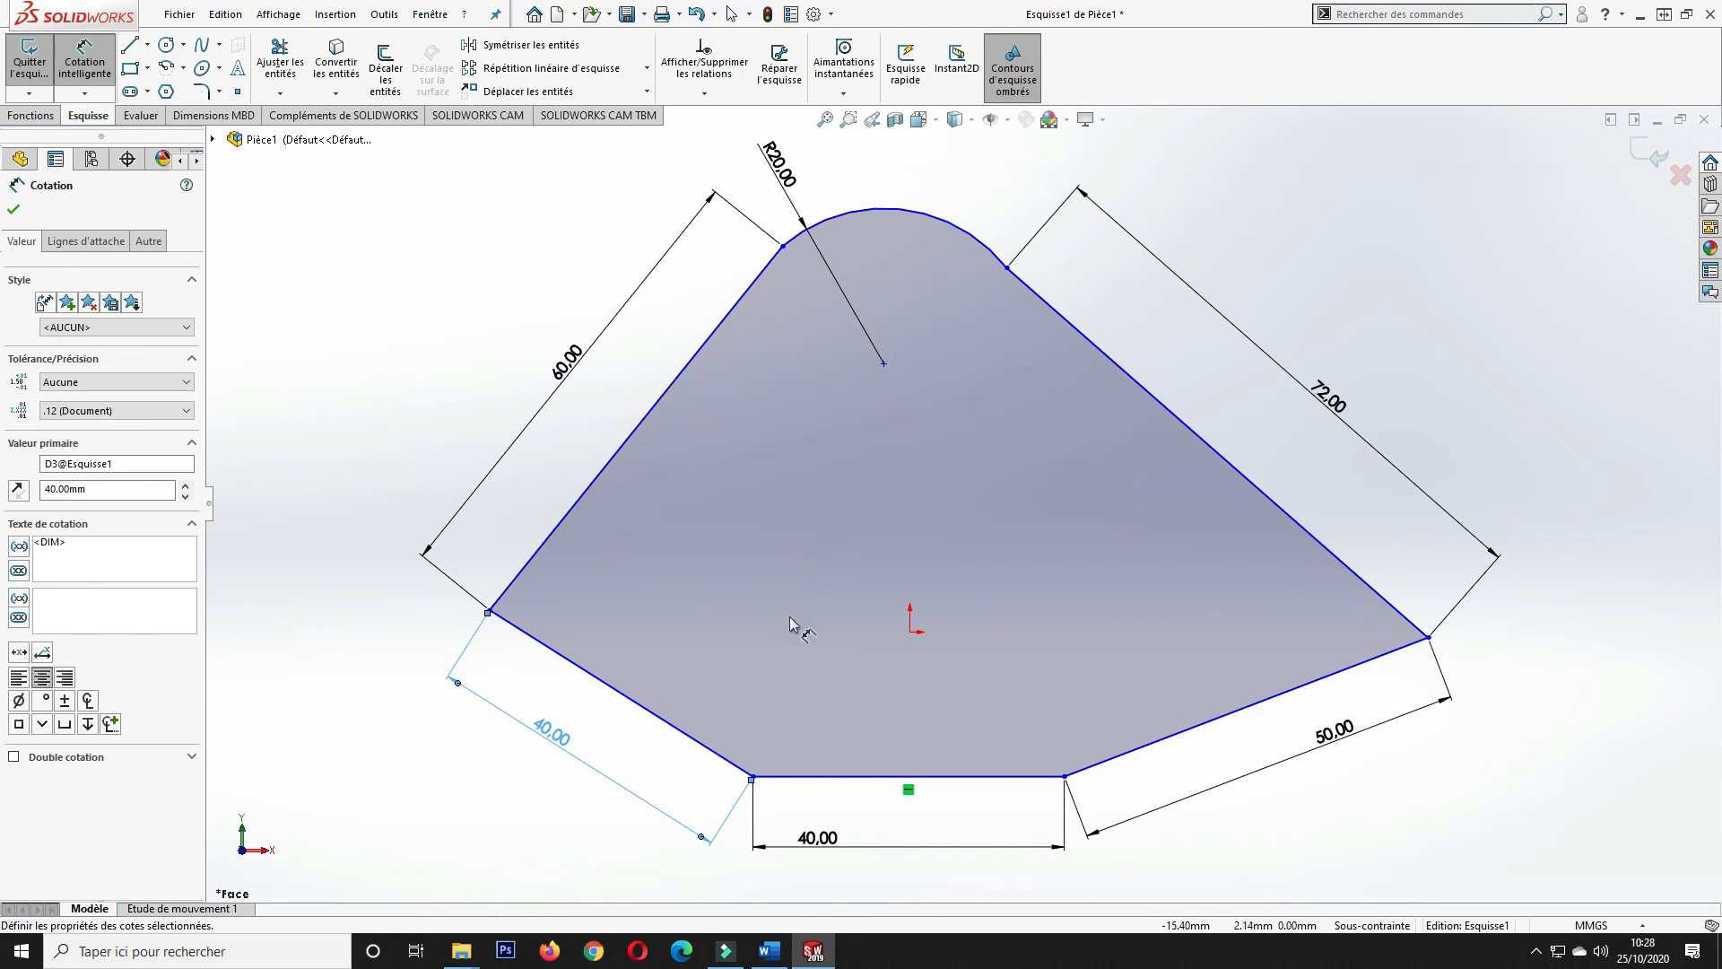
# - Finish dimensioning and exit the sketch so the extruded solid rebuilds from the dimensioned profile
pyautogui.click(13, 212)
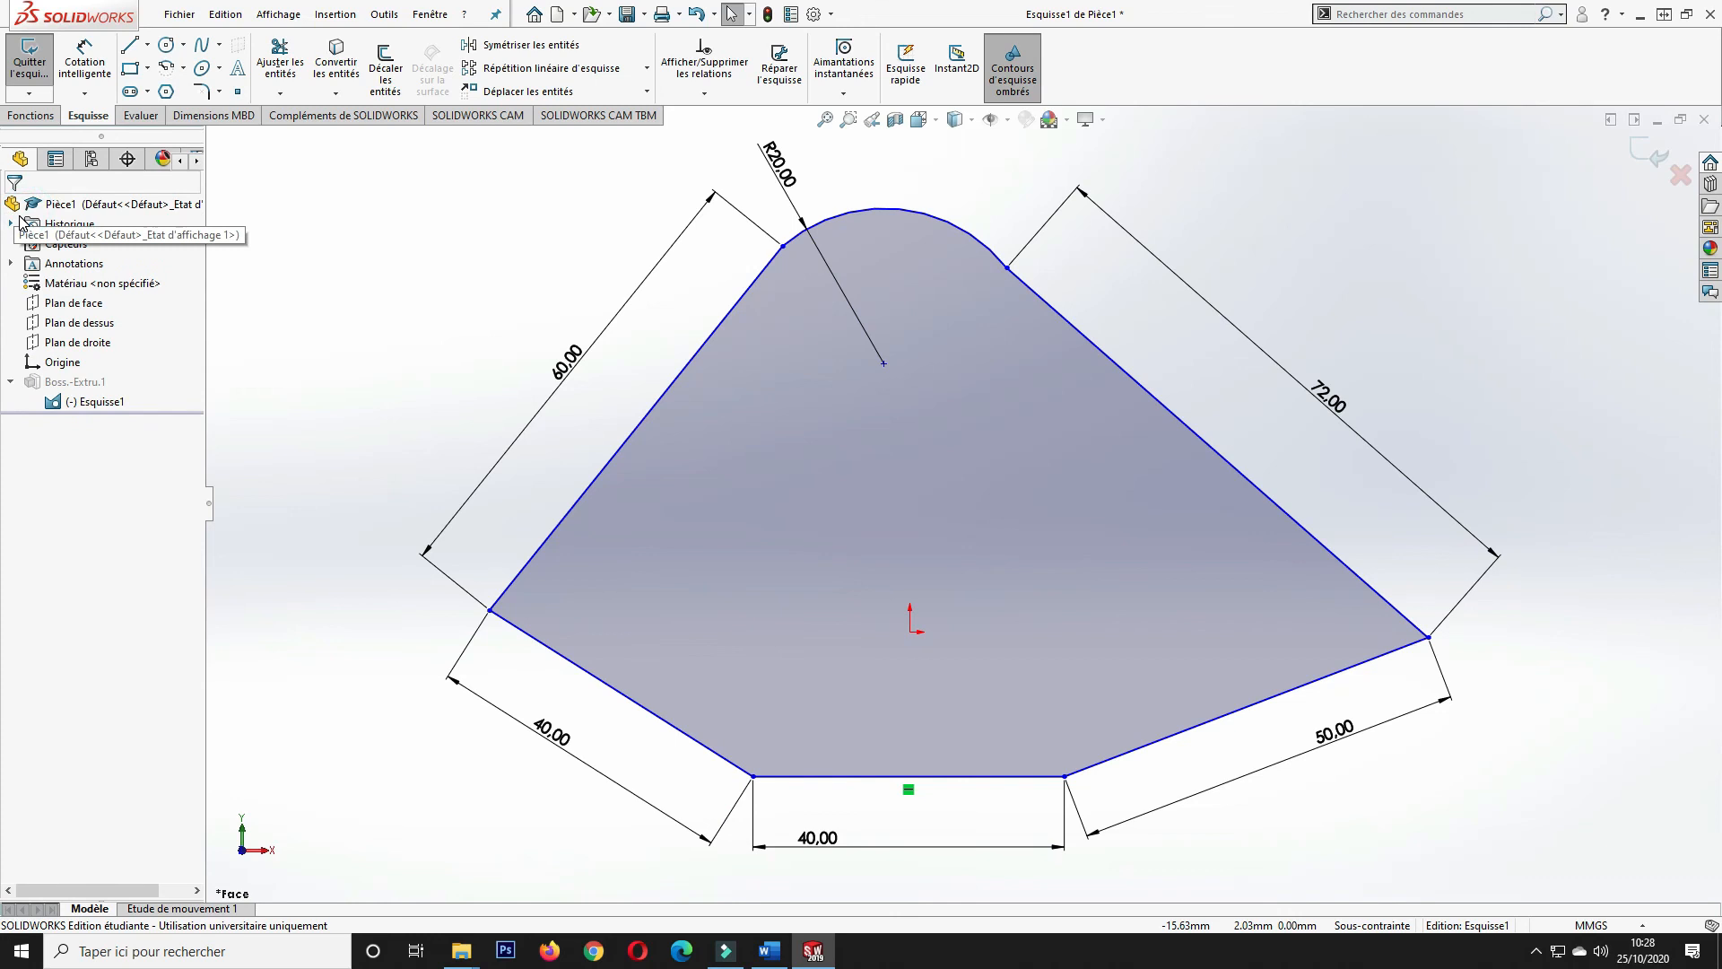
pyautogui.click(36, 53)
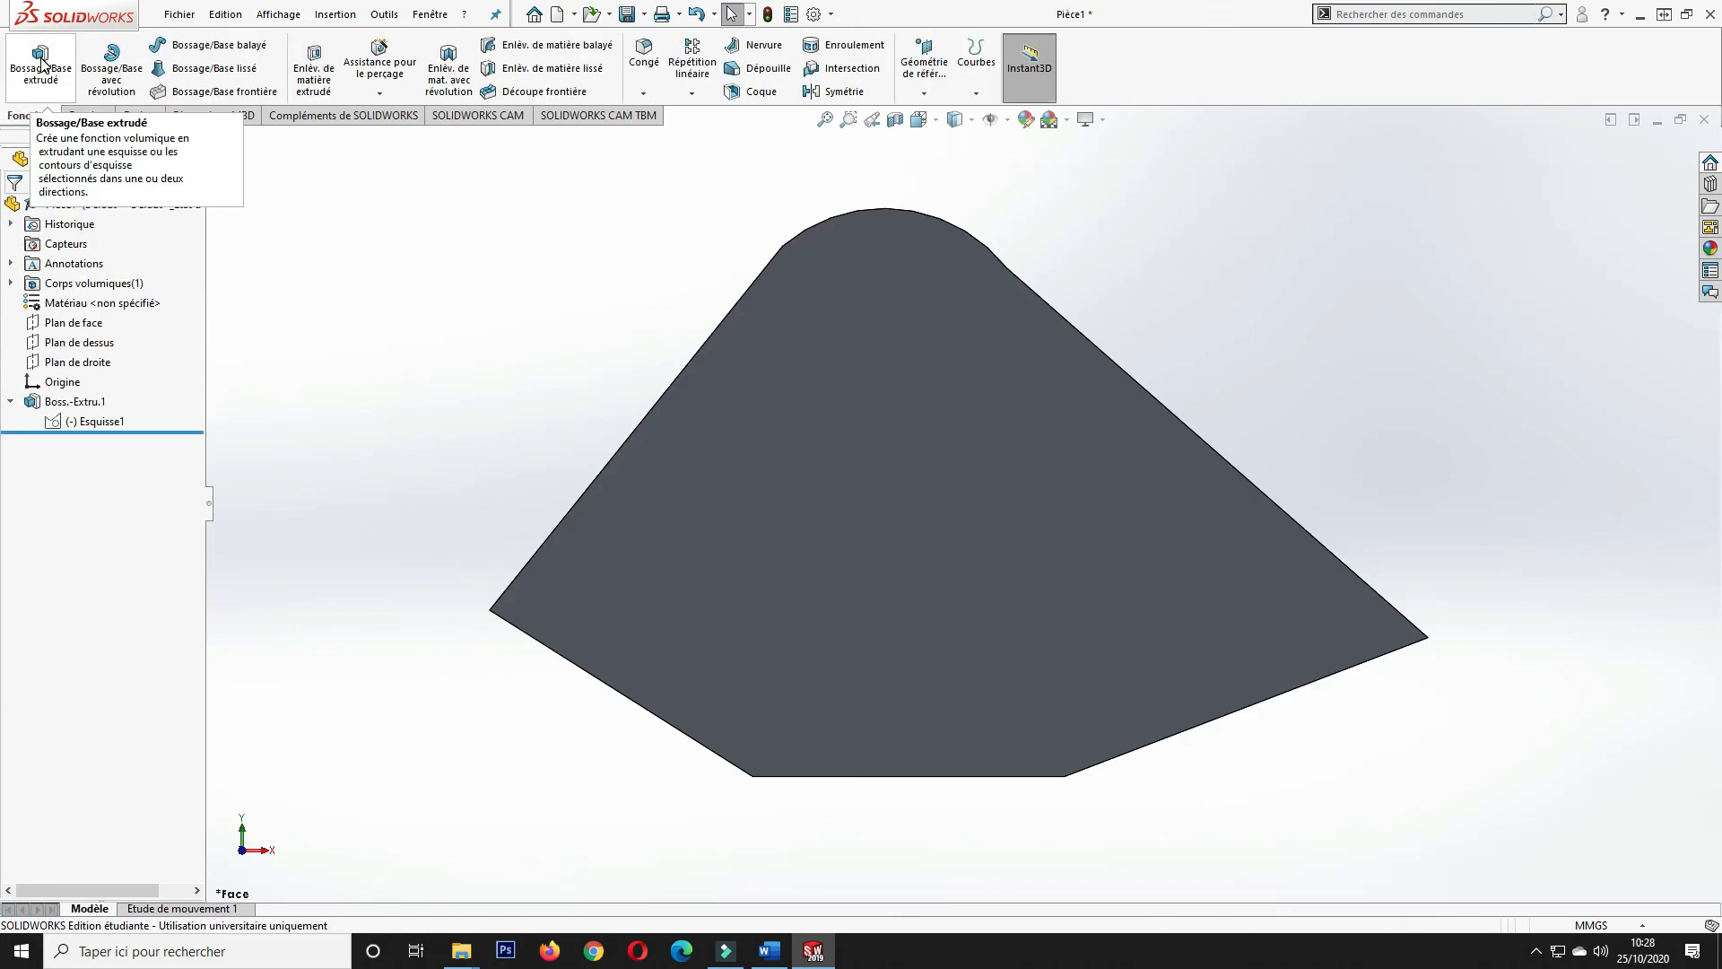
pyautogui.moveTo(1326, 416)
pyautogui.mouseDown(button='middle')
pyautogui.moveTo(1278, 418)
pyautogui.moveTo(1200, 469)
pyautogui.moveTo(1203, 696)
pyautogui.moveTo(1308, 283)
pyautogui.moveTo(1096, 269)
pyautogui.moveTo(912, 315)
pyautogui.moveTo(765, 486)
pyautogui.moveTo(696, 448)
pyautogui.mouseUp(button='middle')
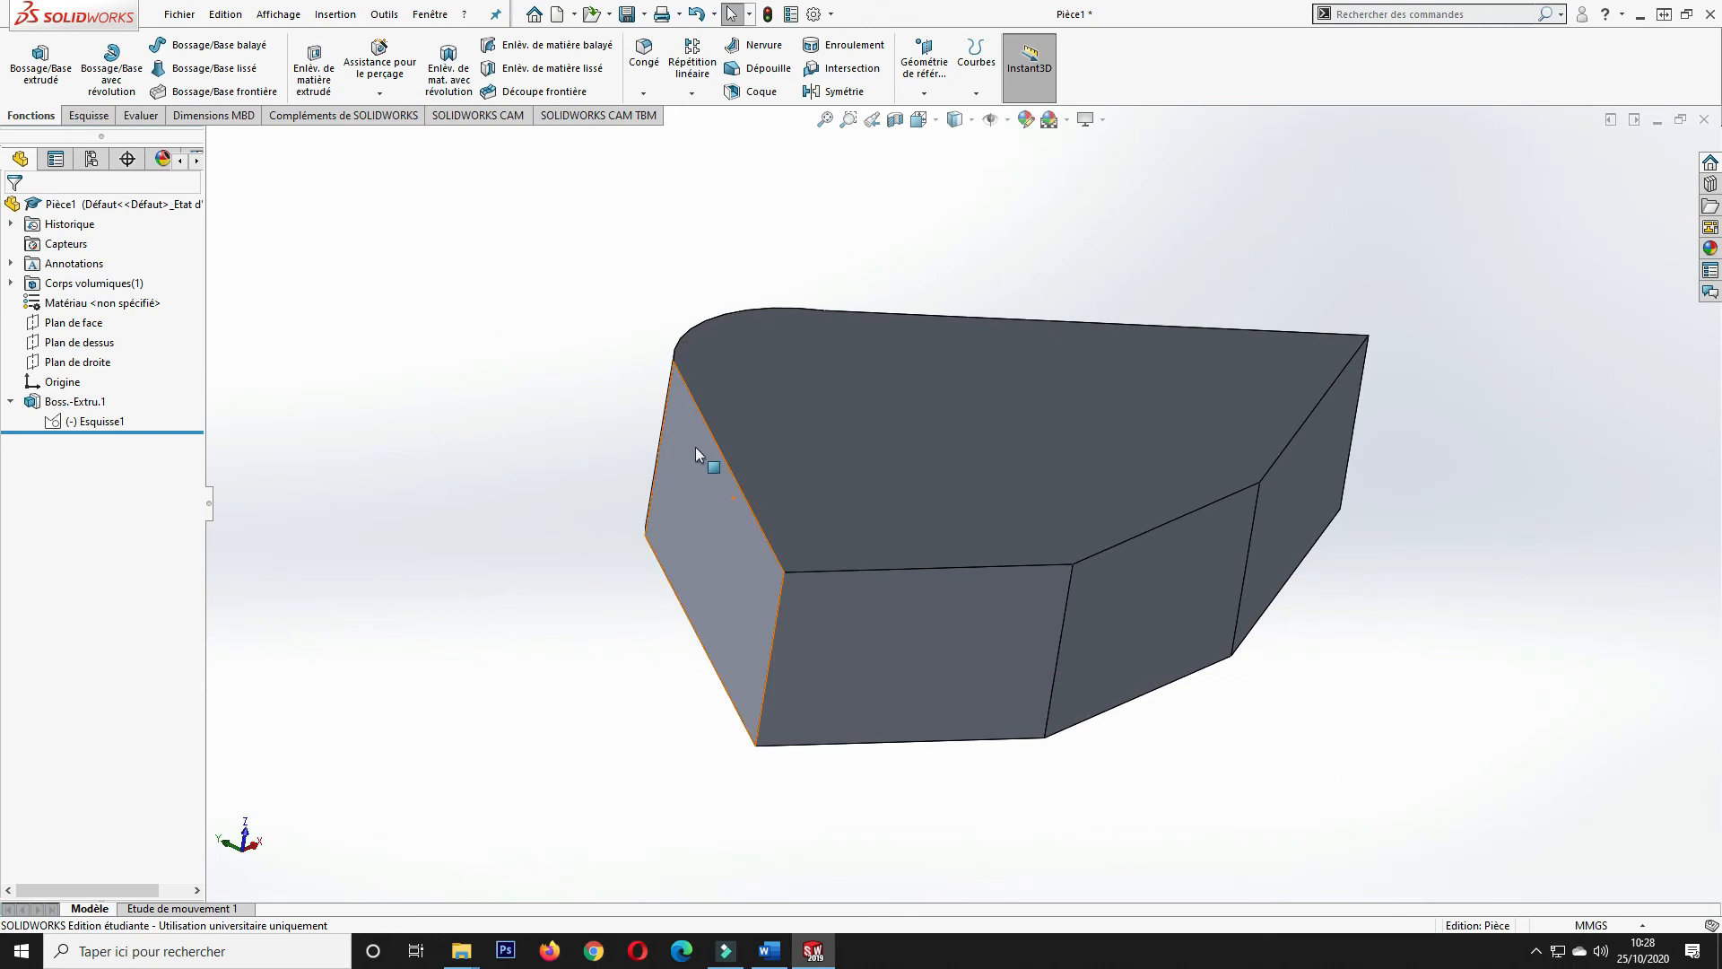